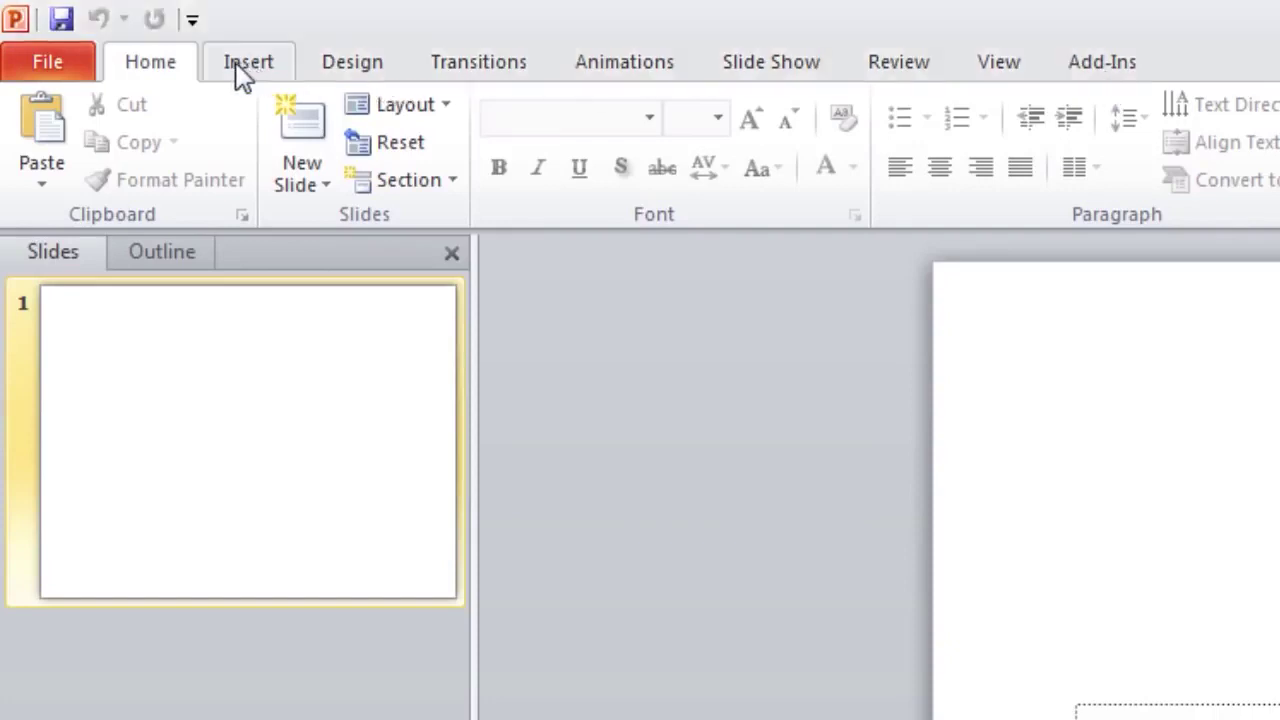
- Open the ribbon customization options and create a new custom tab directly after the Insert tab
click(239, 72)
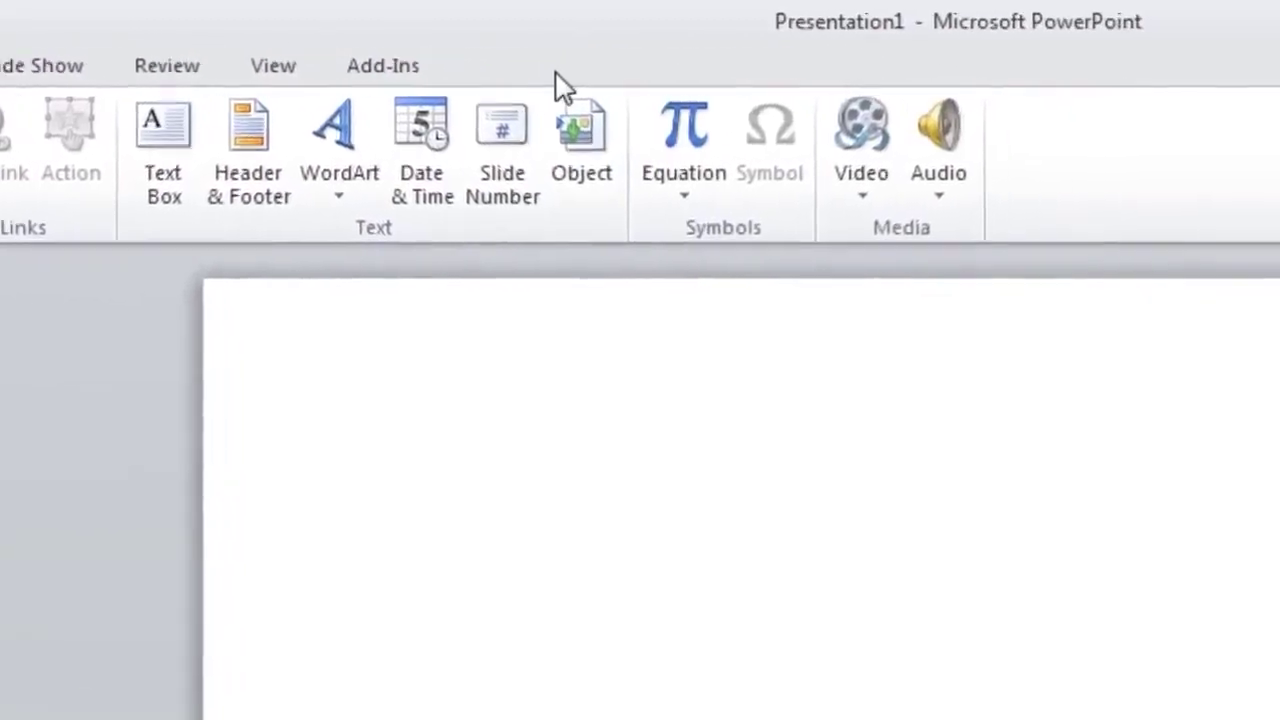
right_click(1129, 177)
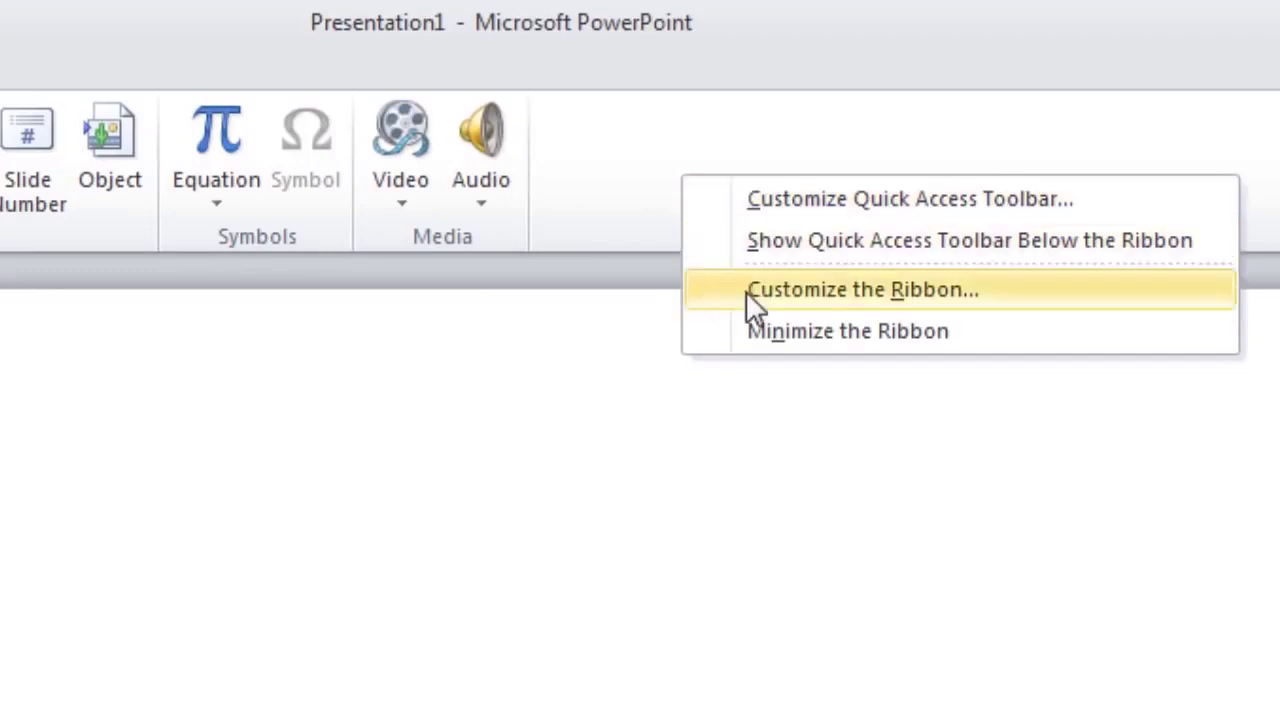
click(746, 291)
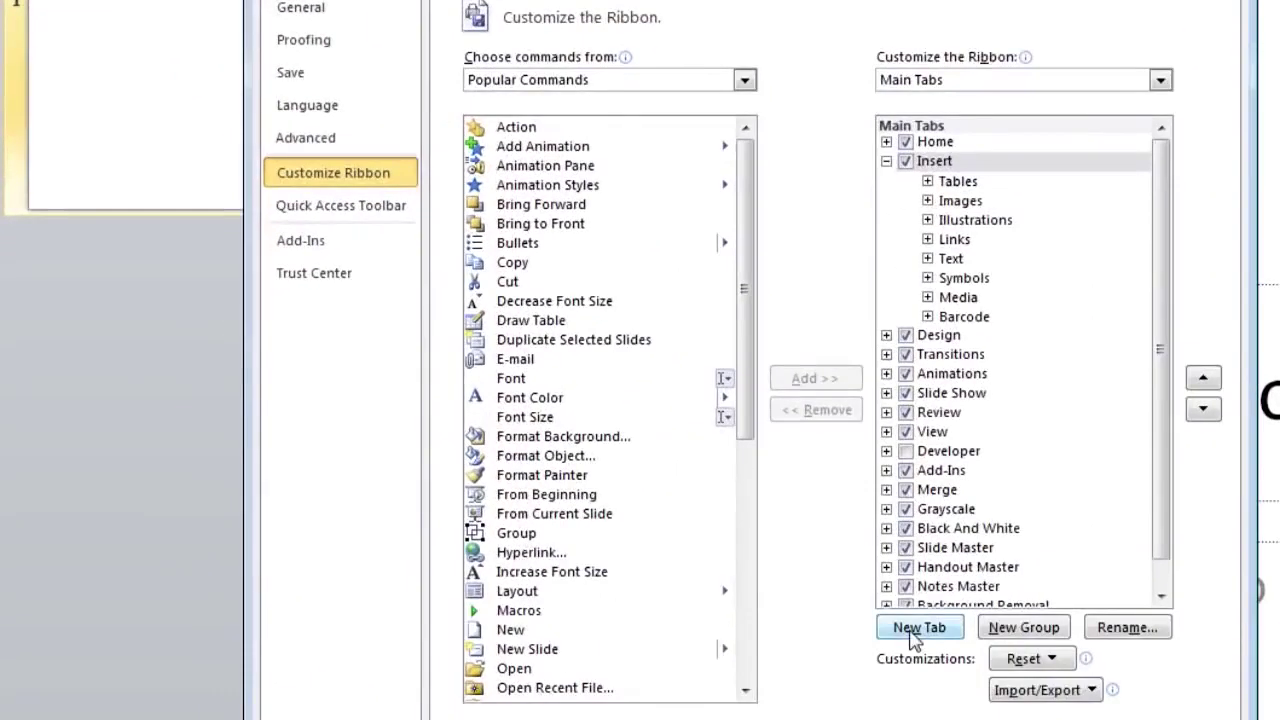
click(915, 630)
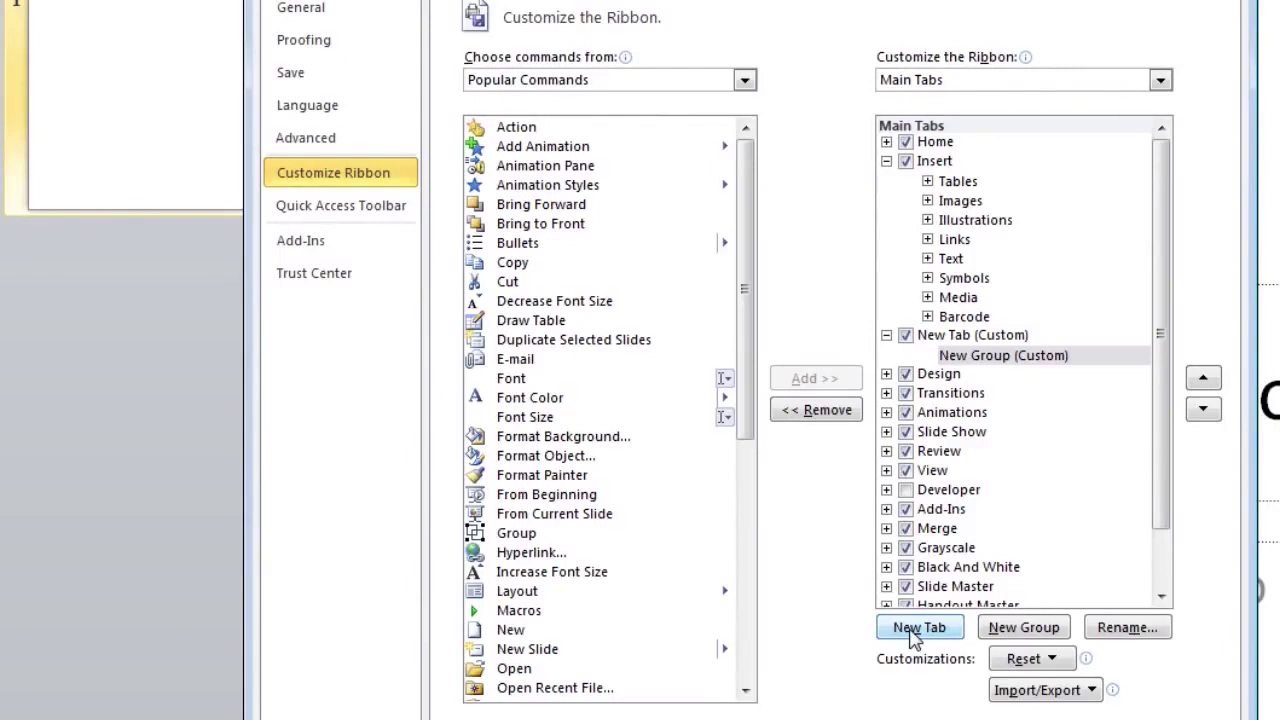
- Add the Font, Font Size, Copy, Layout and New Slide commands to the new custom tab's group
click(1020, 360)
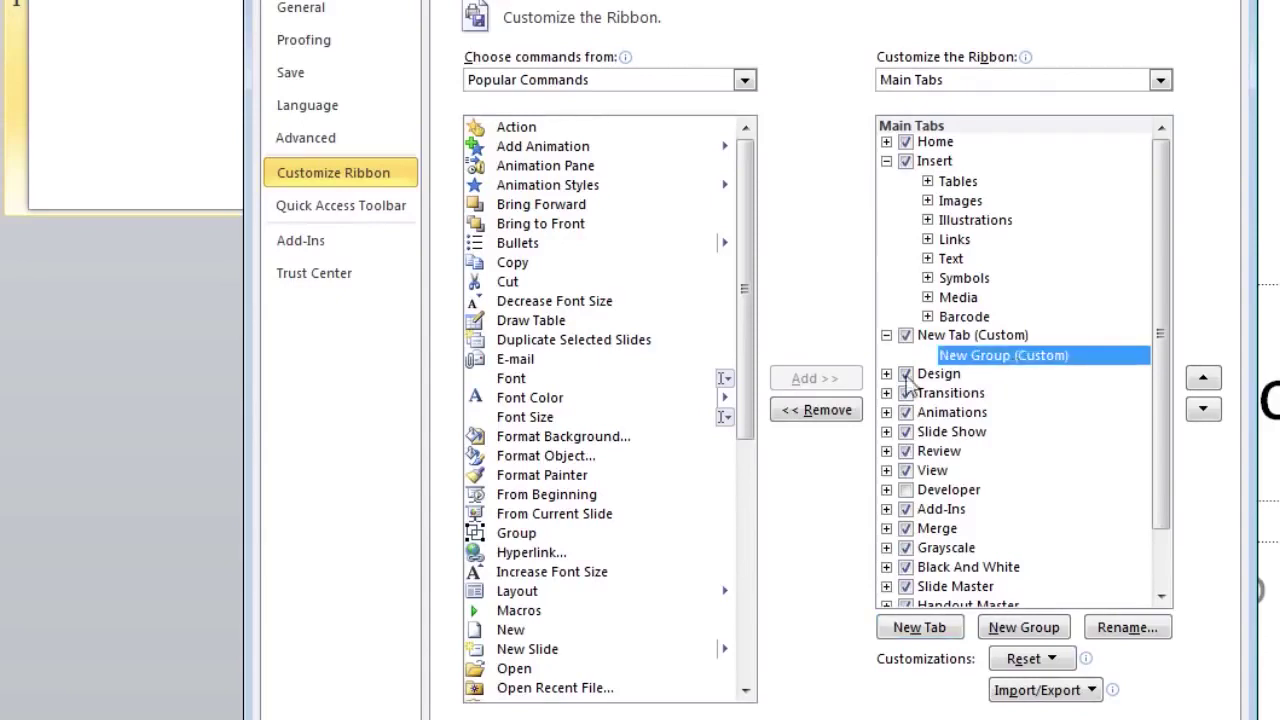
click(512, 380)
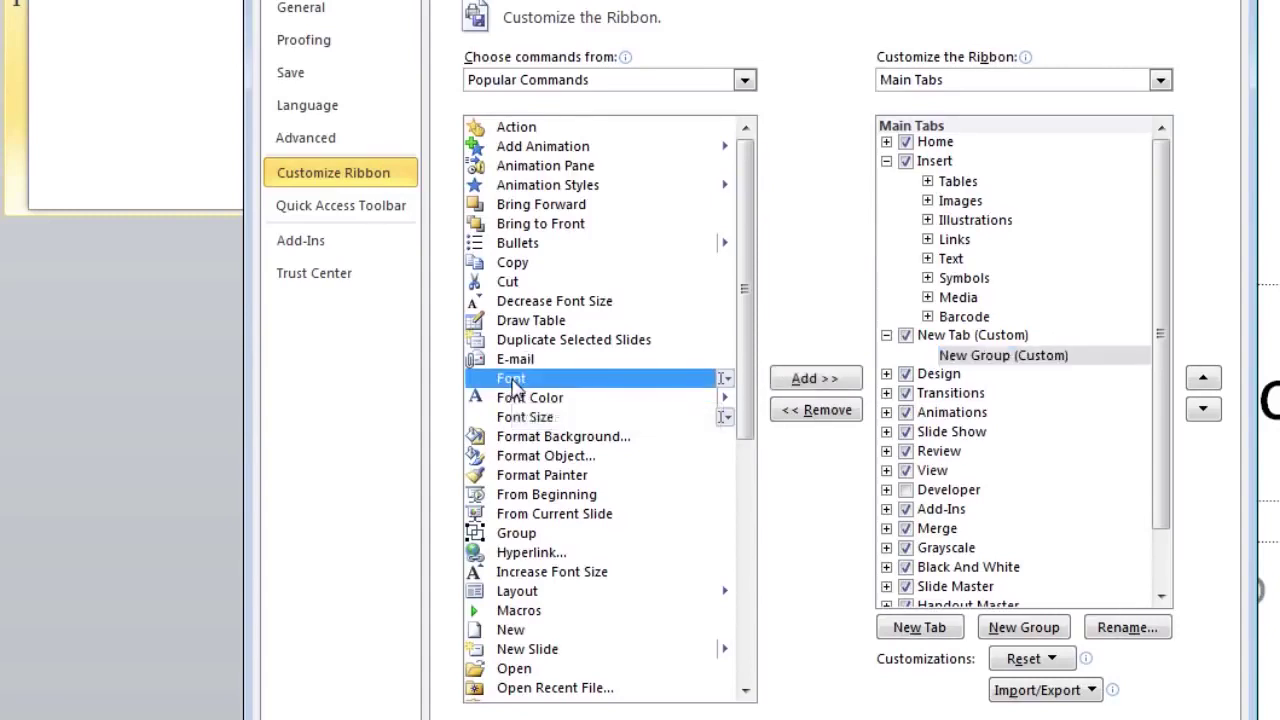
click(812, 388)
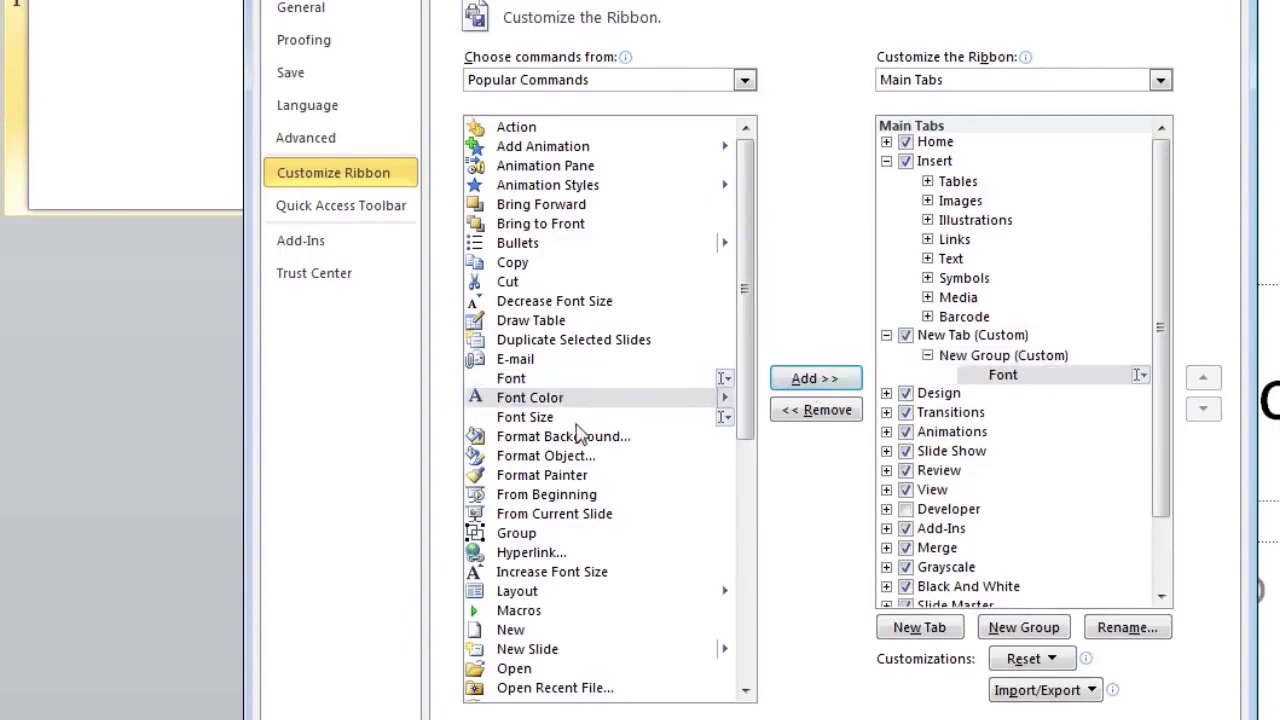
click(526, 421)
drag(517, 591, 975, 392)
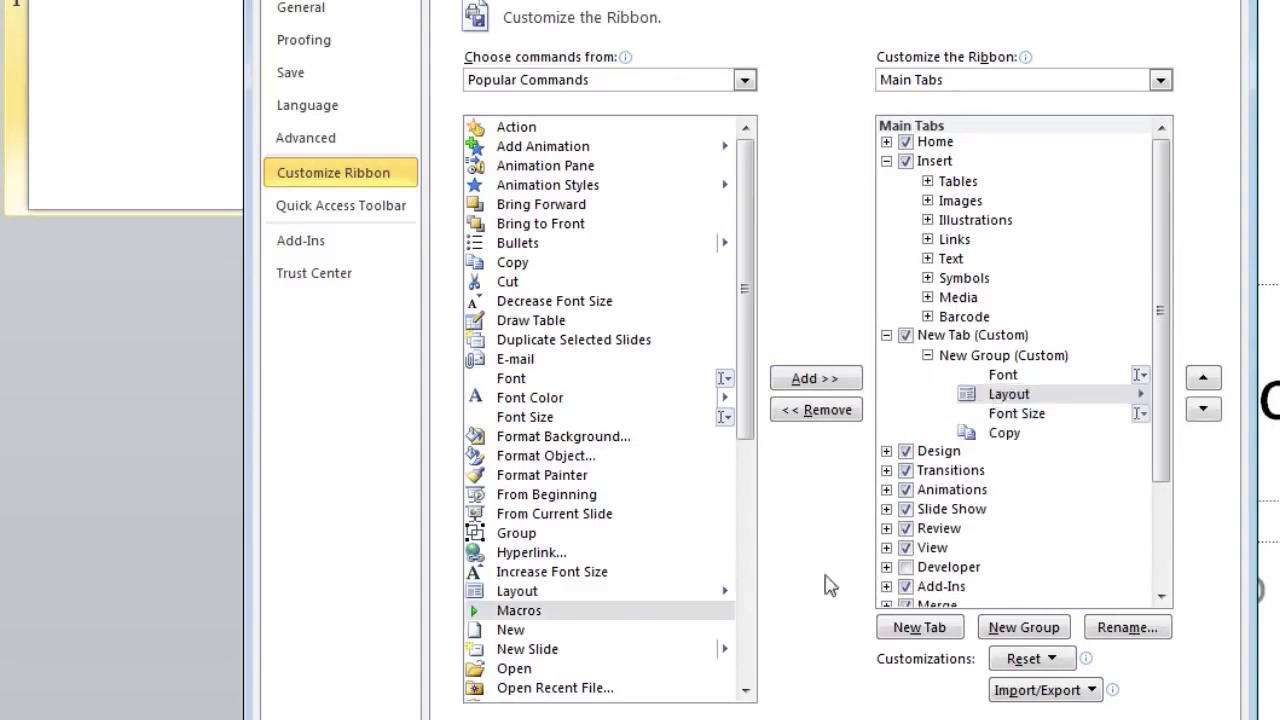
drag(520, 649, 1016, 390)
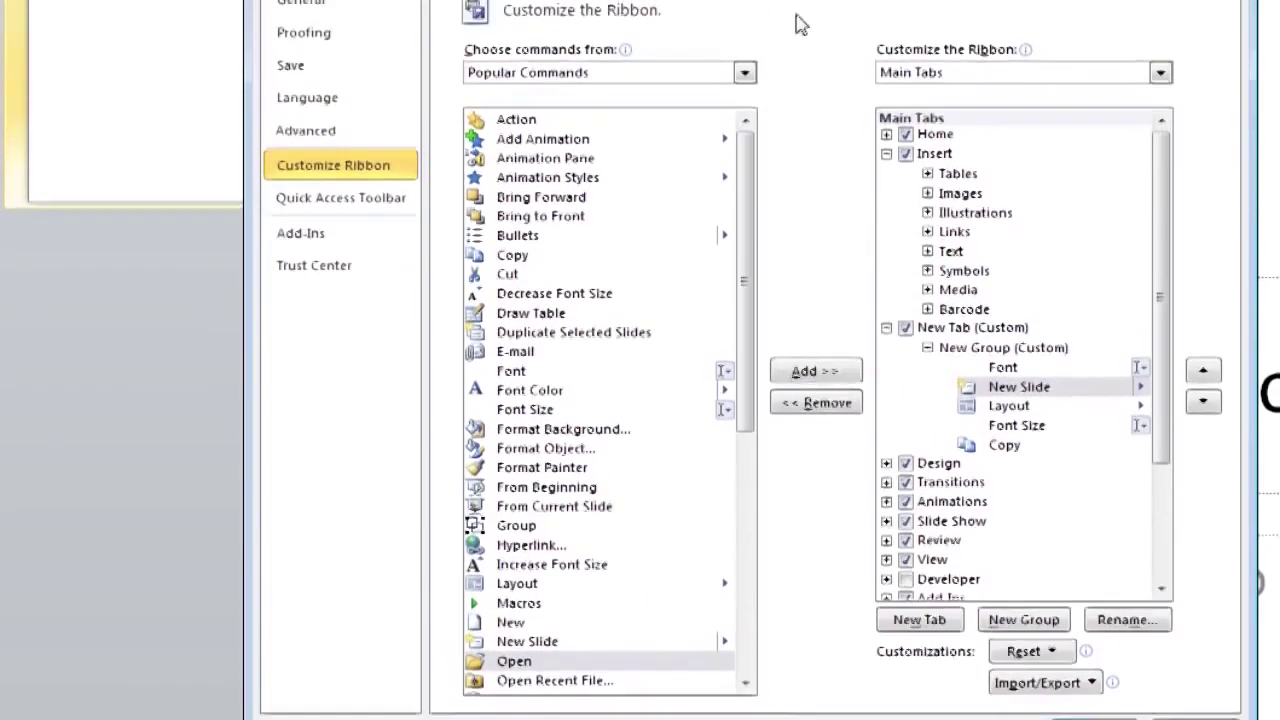
click(743, 81)
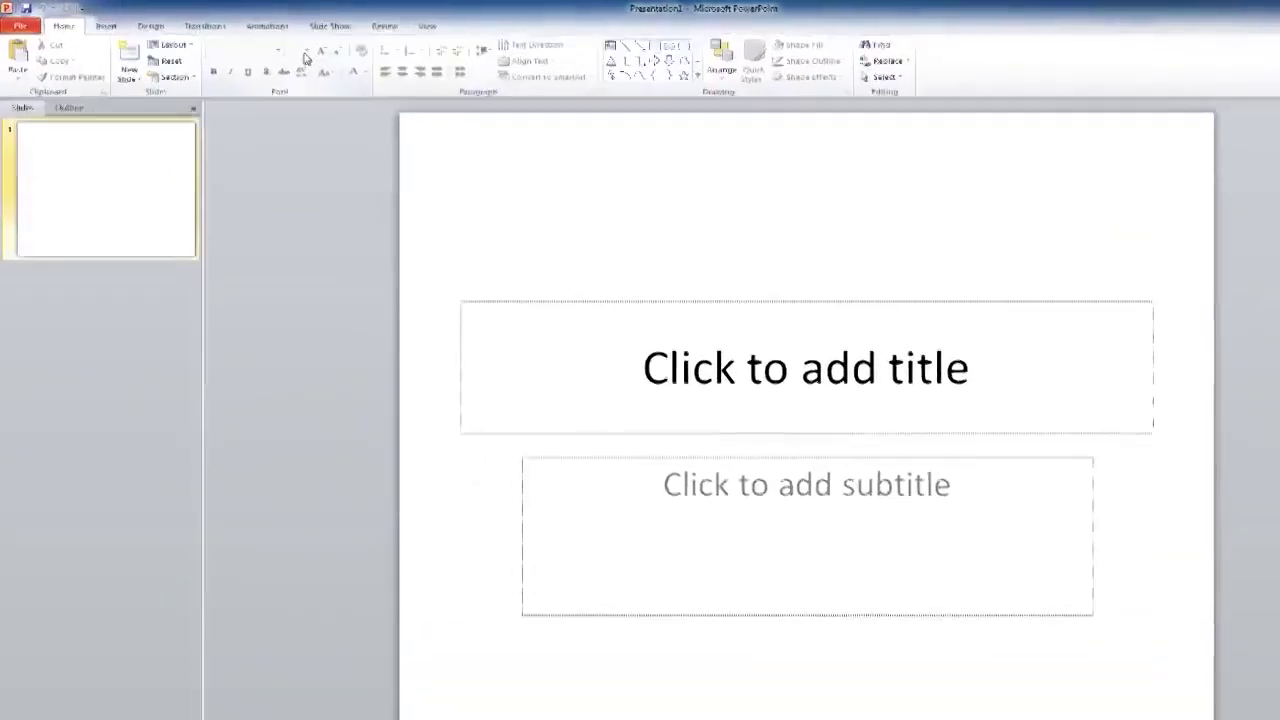
- Examine the Insert, Design, Transitions, Animations, Slide Show, Review and View commands on the ribbon, ending on the Home commands
click(105, 28)
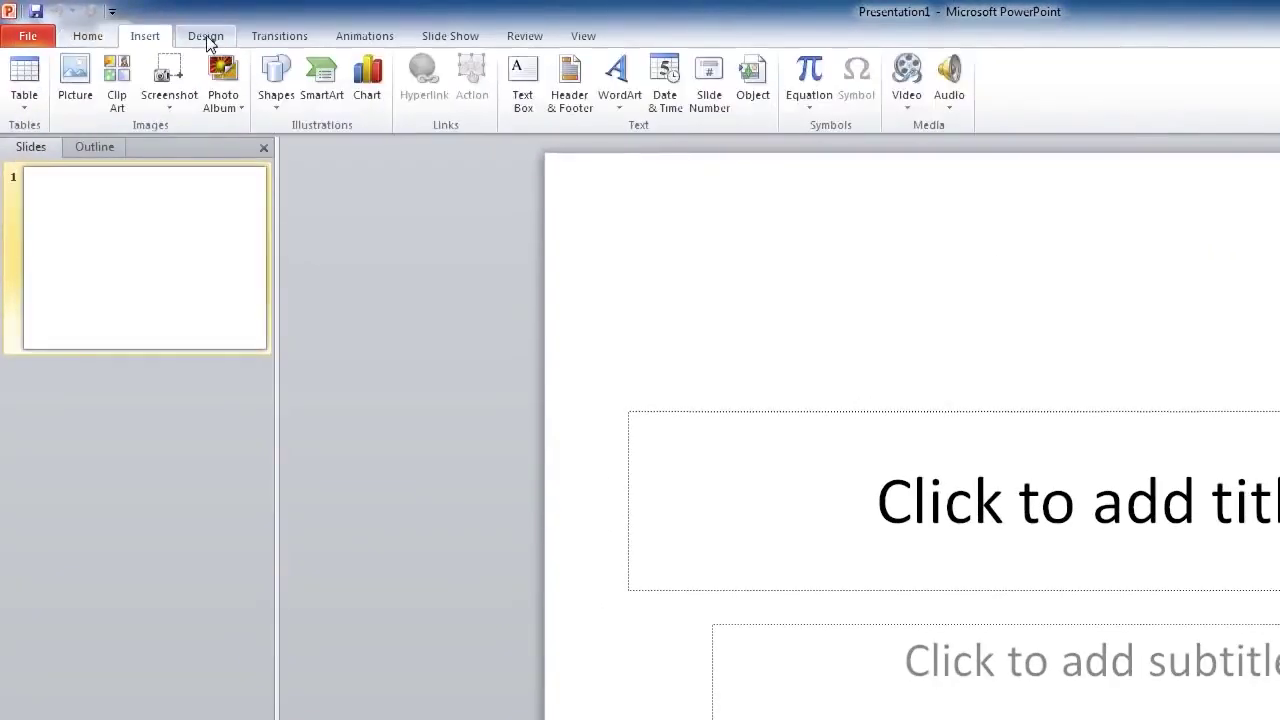
click(206, 38)
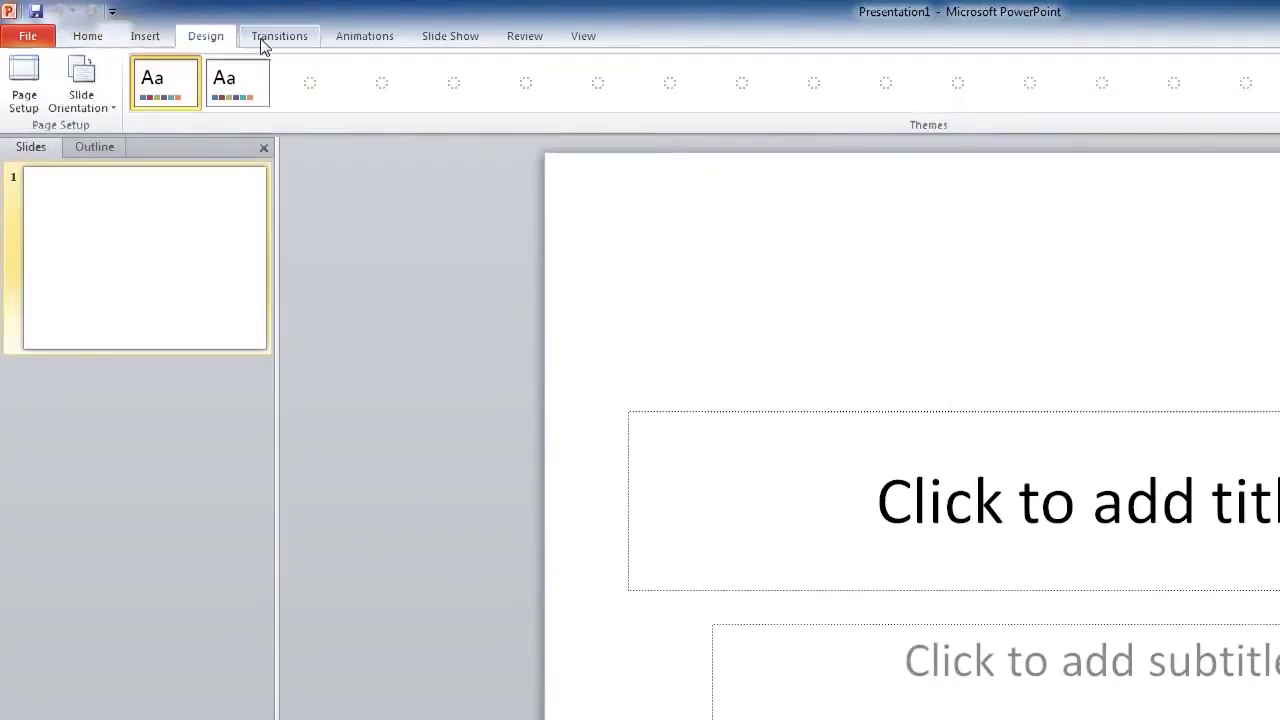
click(265, 38)
click(348, 40)
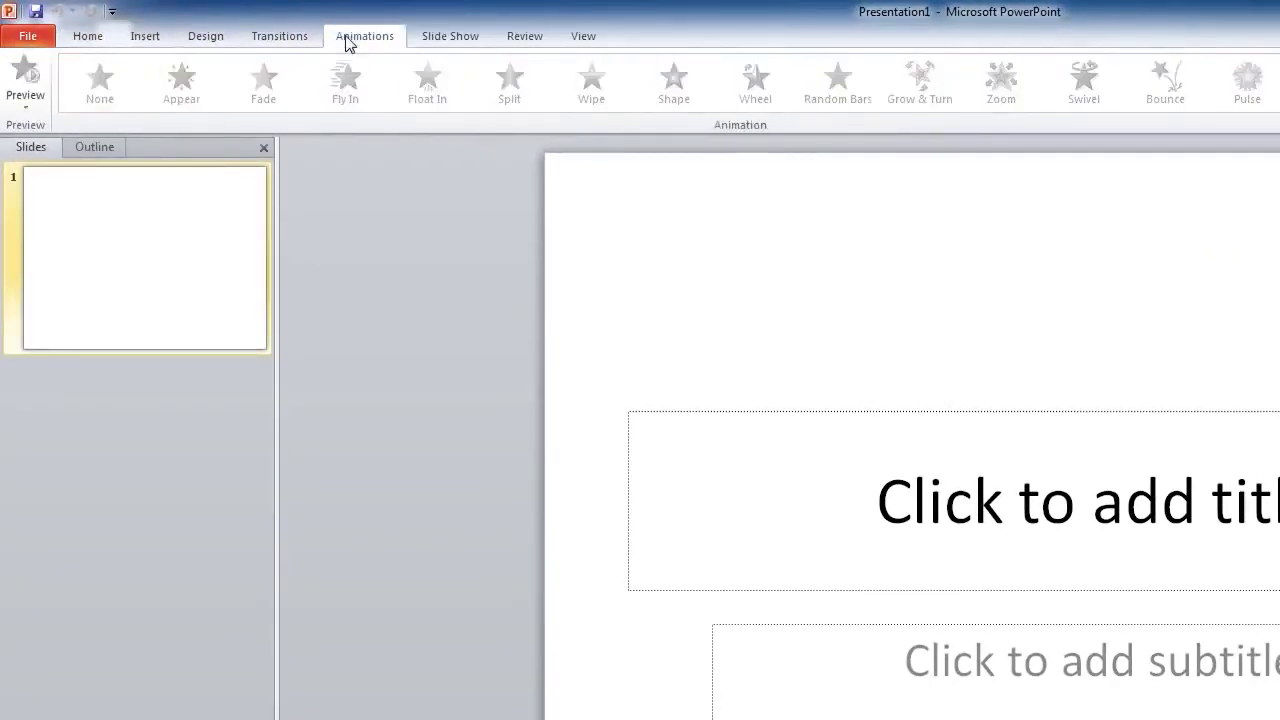
click(440, 38)
click(525, 38)
click(583, 38)
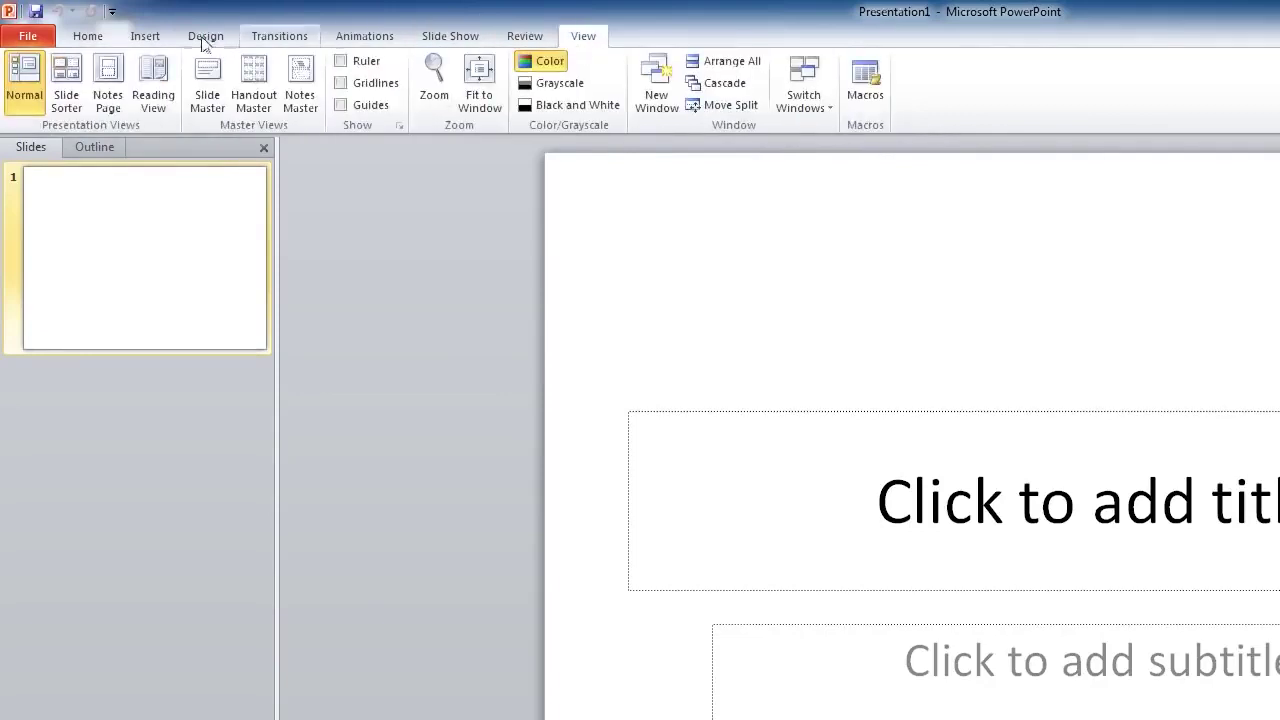
click(85, 40)
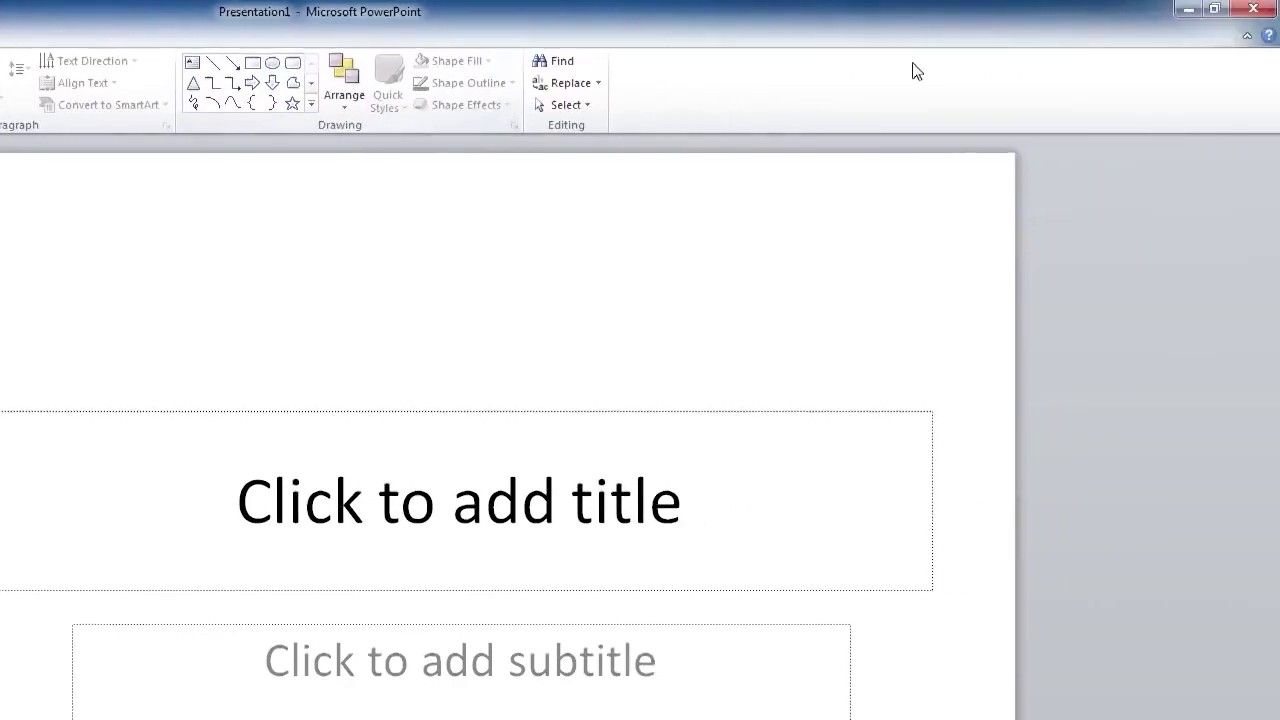
- Restore the maximized program window to a floating window, enlarge it and narrow it
click(1214, 9)
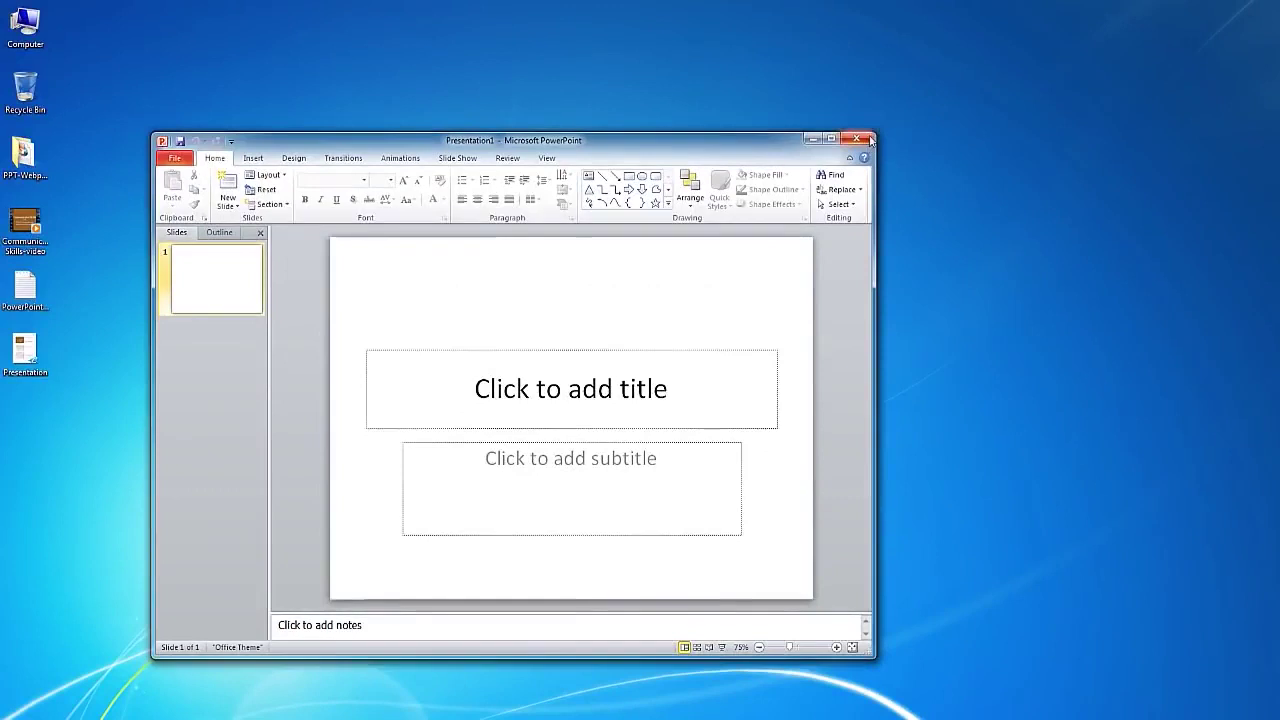
drag(870, 140, 1182, 20)
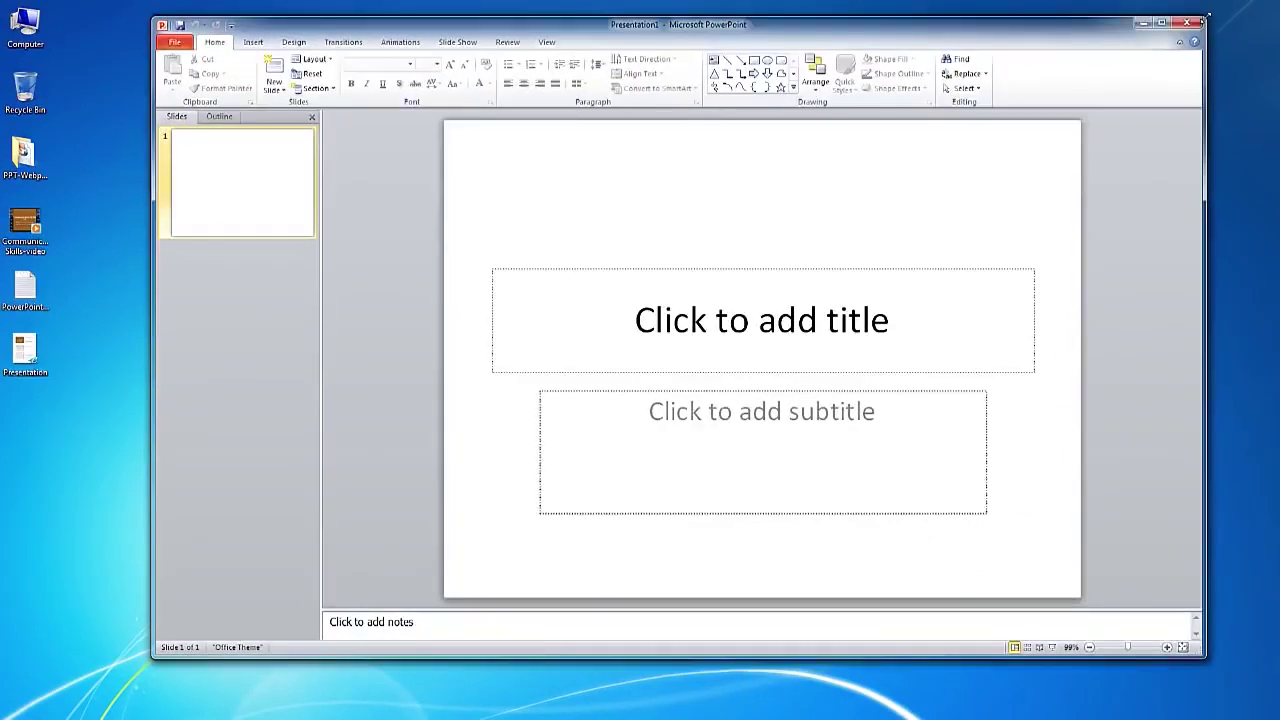
drag(1172, 657, 584, 664)
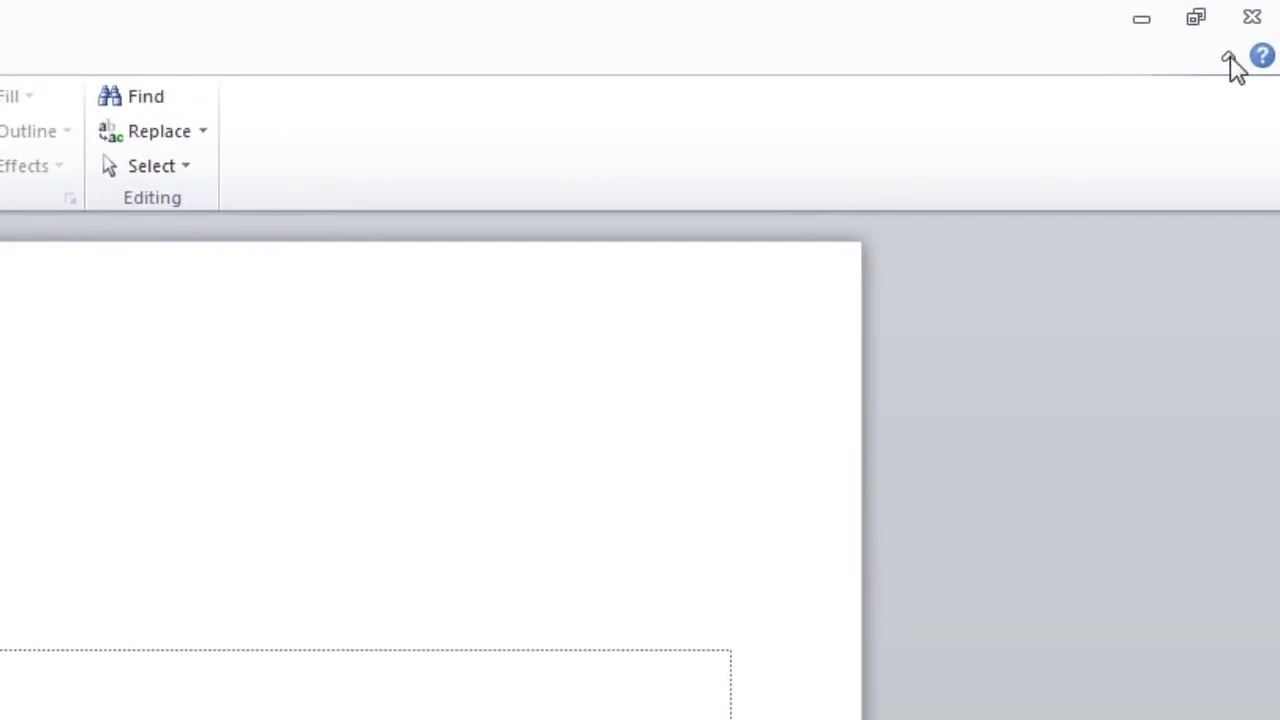
- Minimize the ribbon, expand it once, and minimize it again
click(1230, 62)
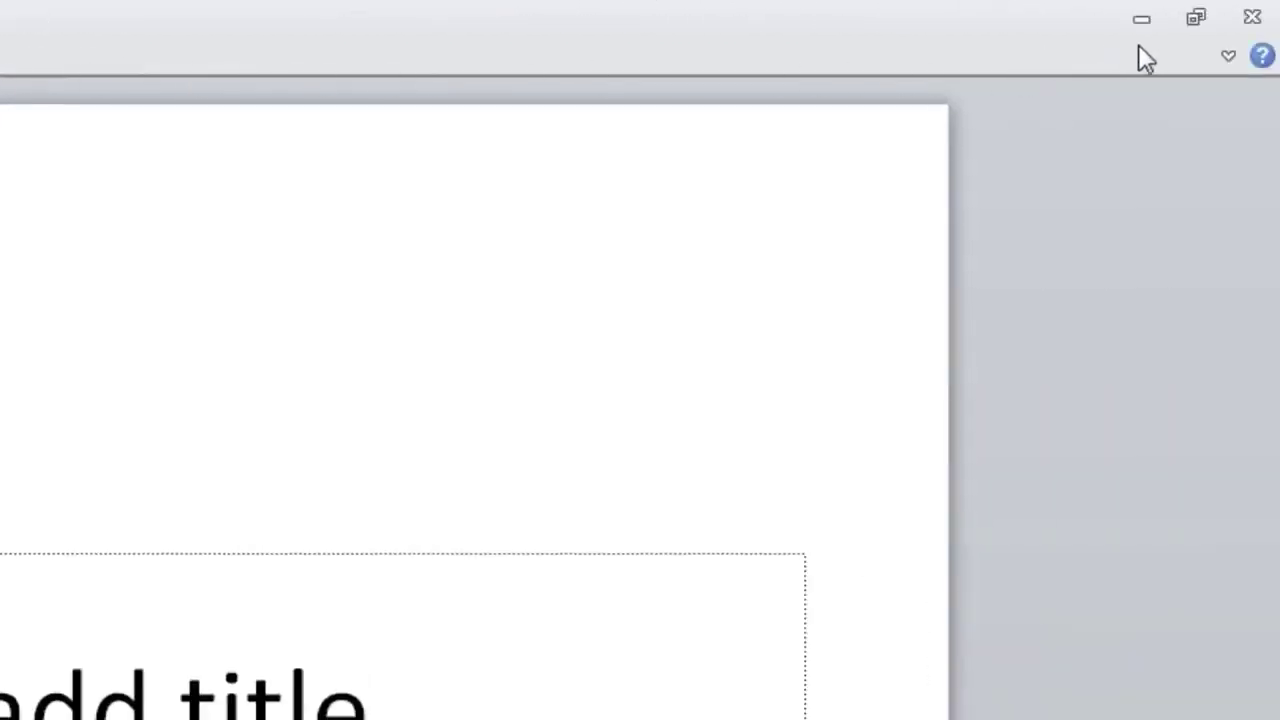
click(1224, 56)
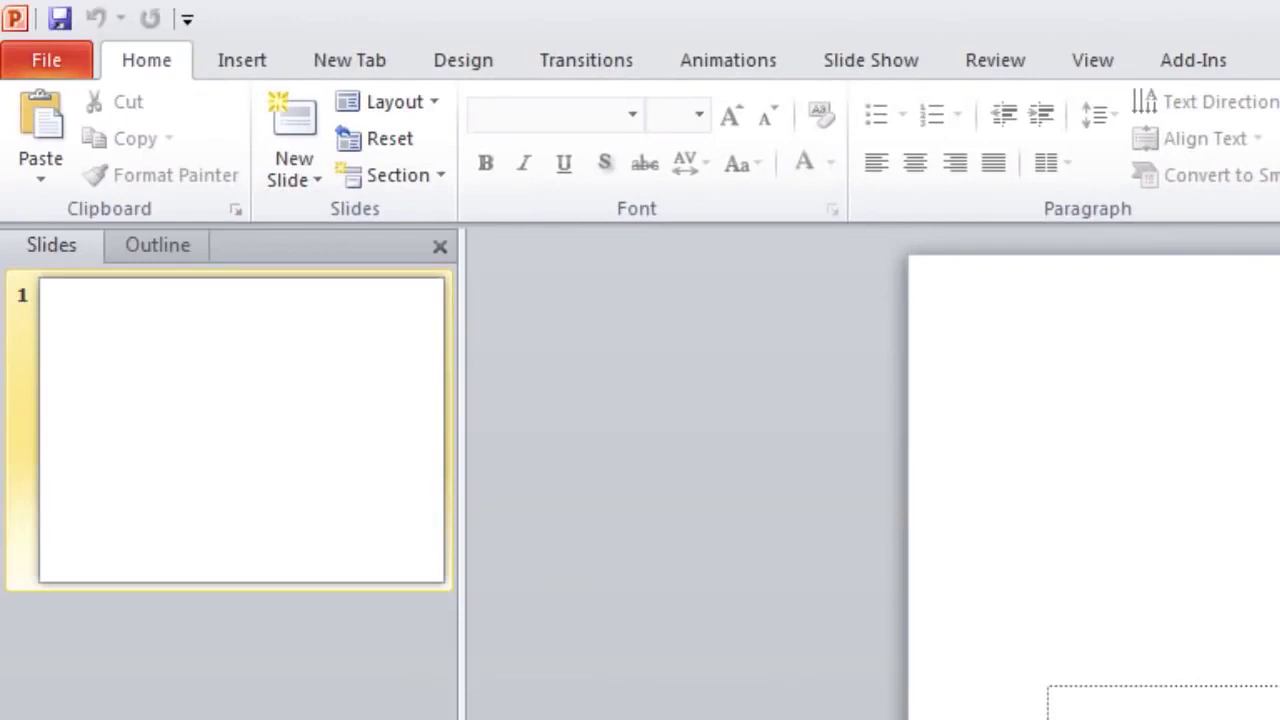
key(ctrl+F1)
- Temporarily show the New Tab and Transitions commands while the ribbon is minimized, and collapse them again
click(354, 49)
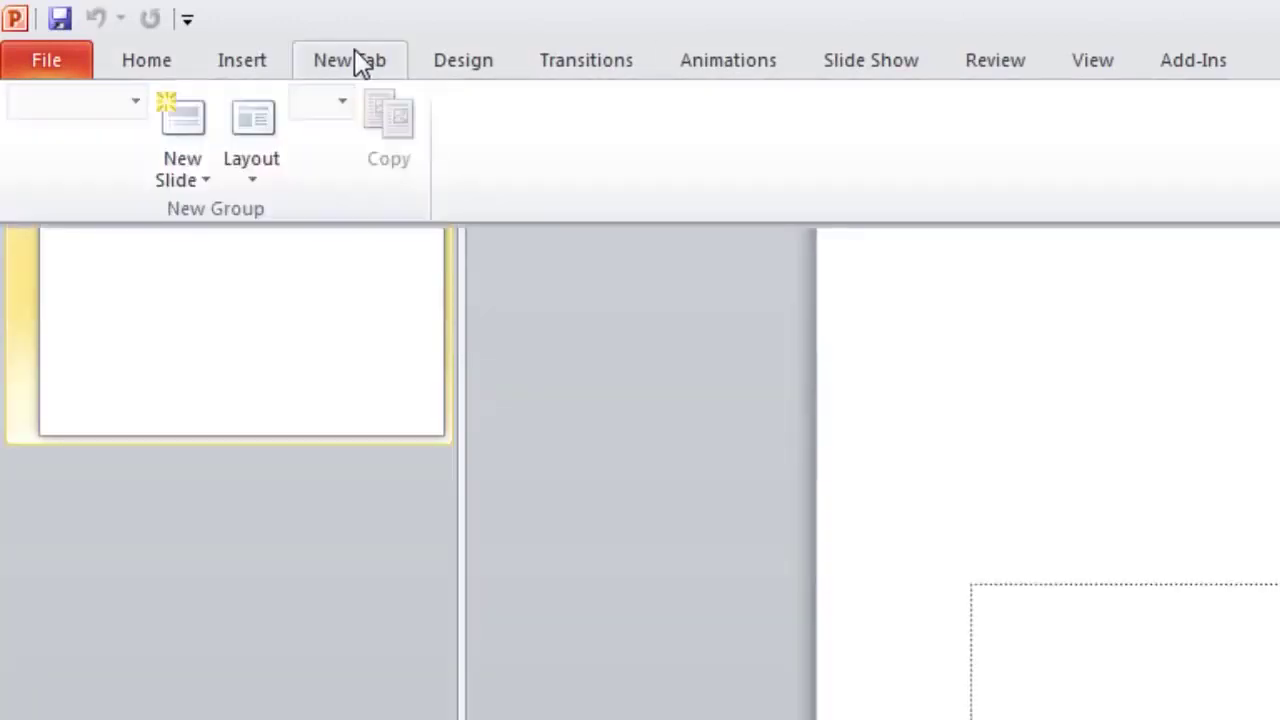
click(622, 58)
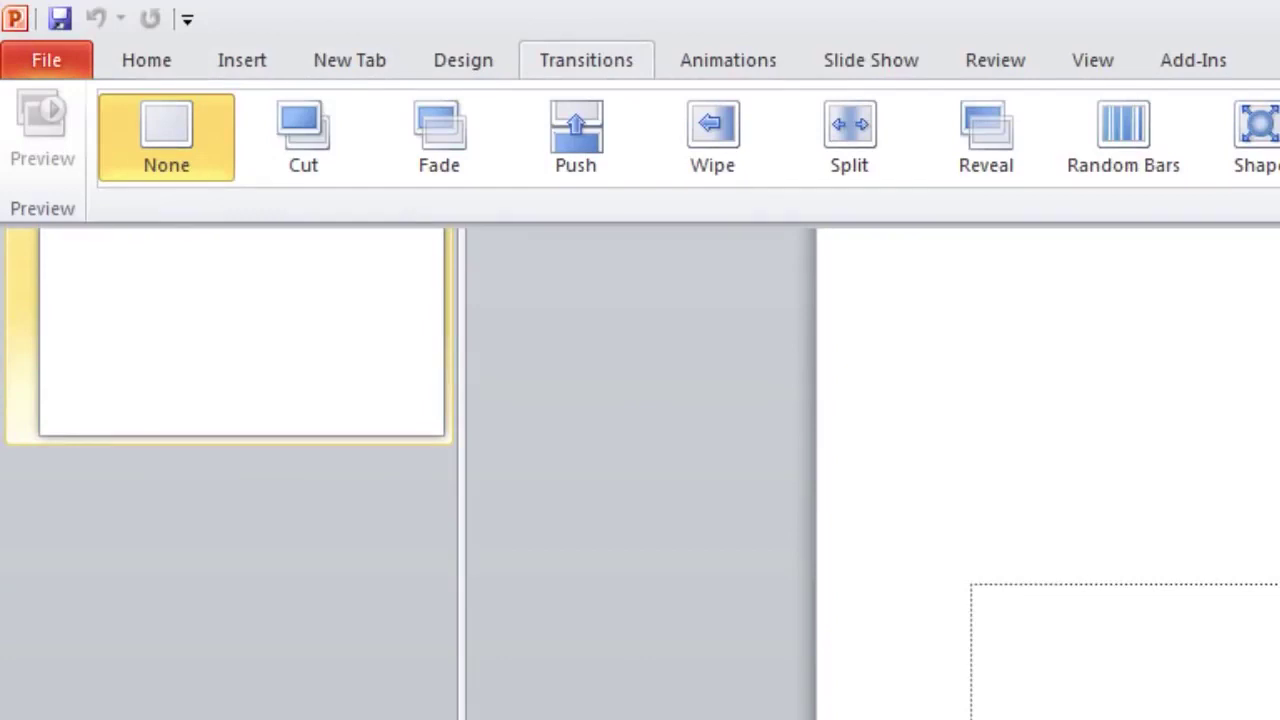
key(Escape)
- Add Quick Print and E-mail to the Quick Access Toolbar, and open its full list of additional commands
click(186, 19)
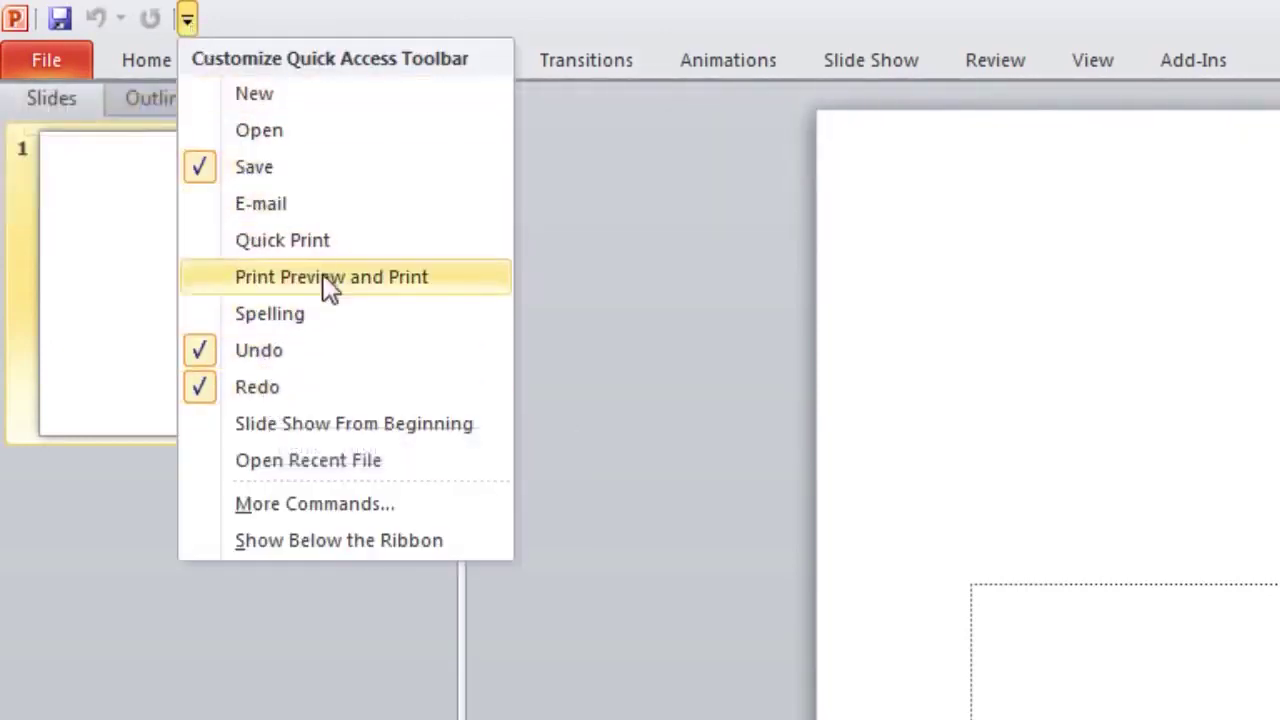
click(263, 241)
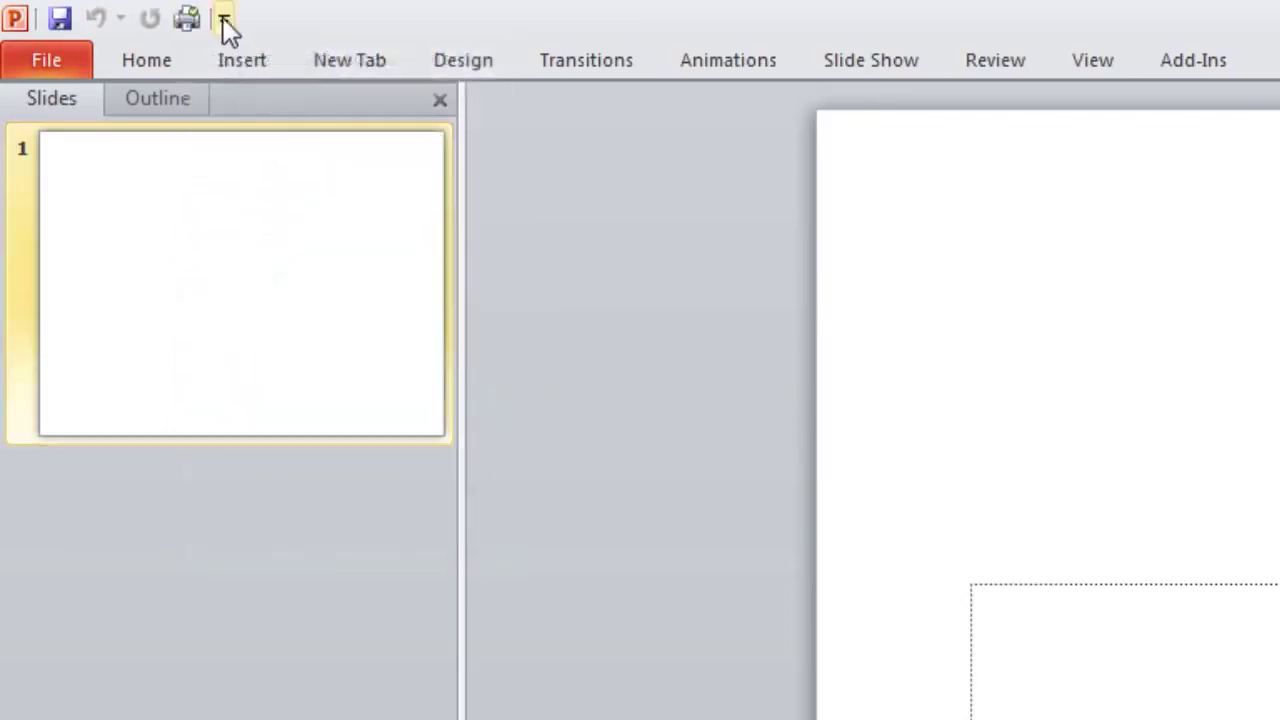
click(224, 19)
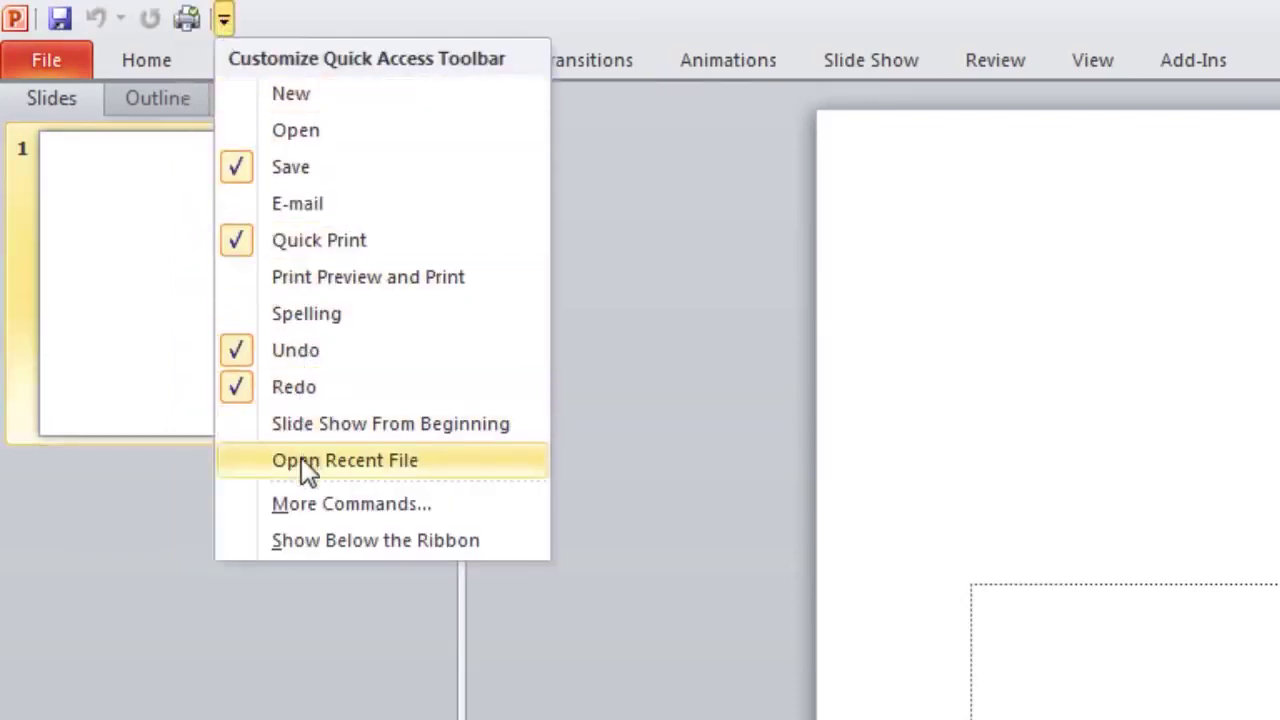
click(309, 200)
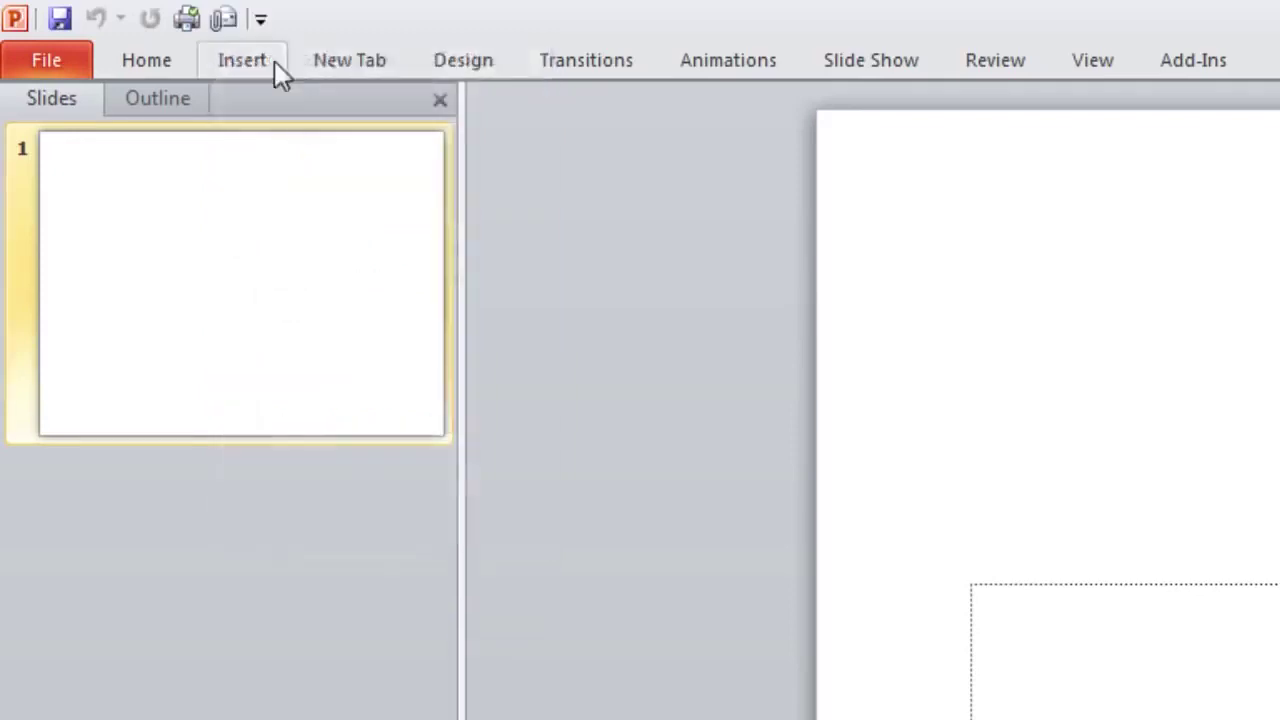
click(261, 19)
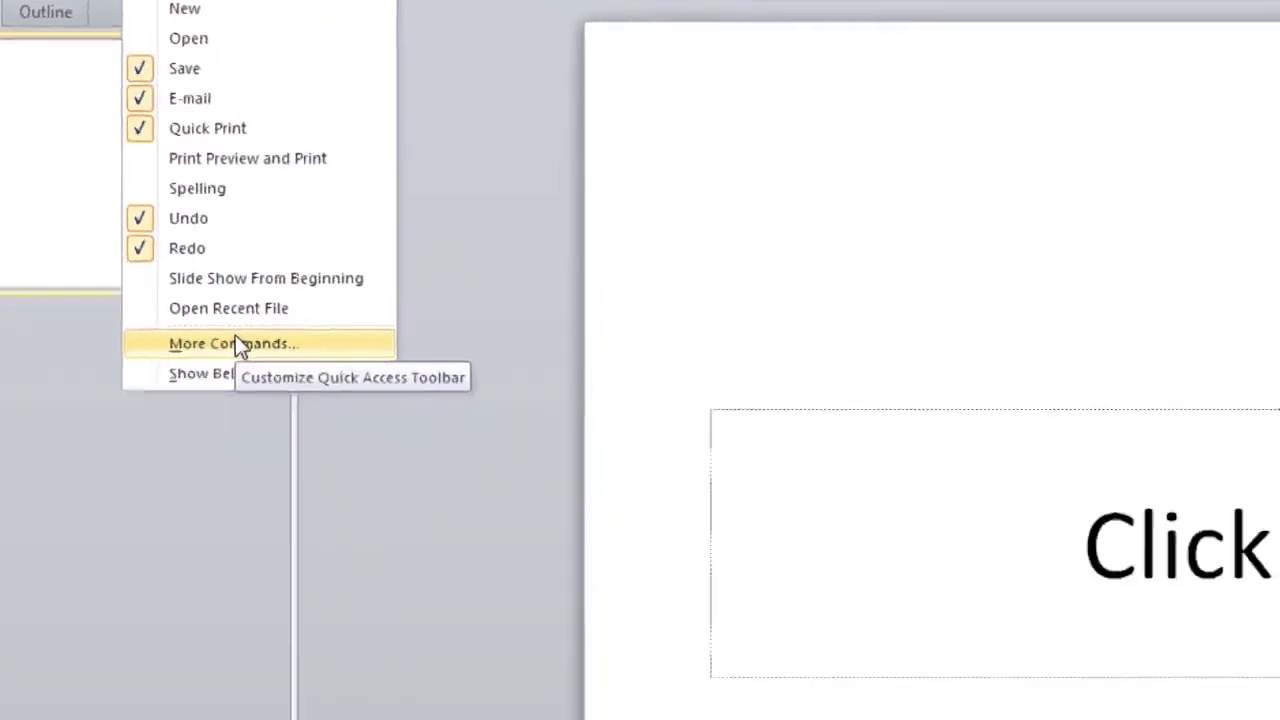
click(390, 500)
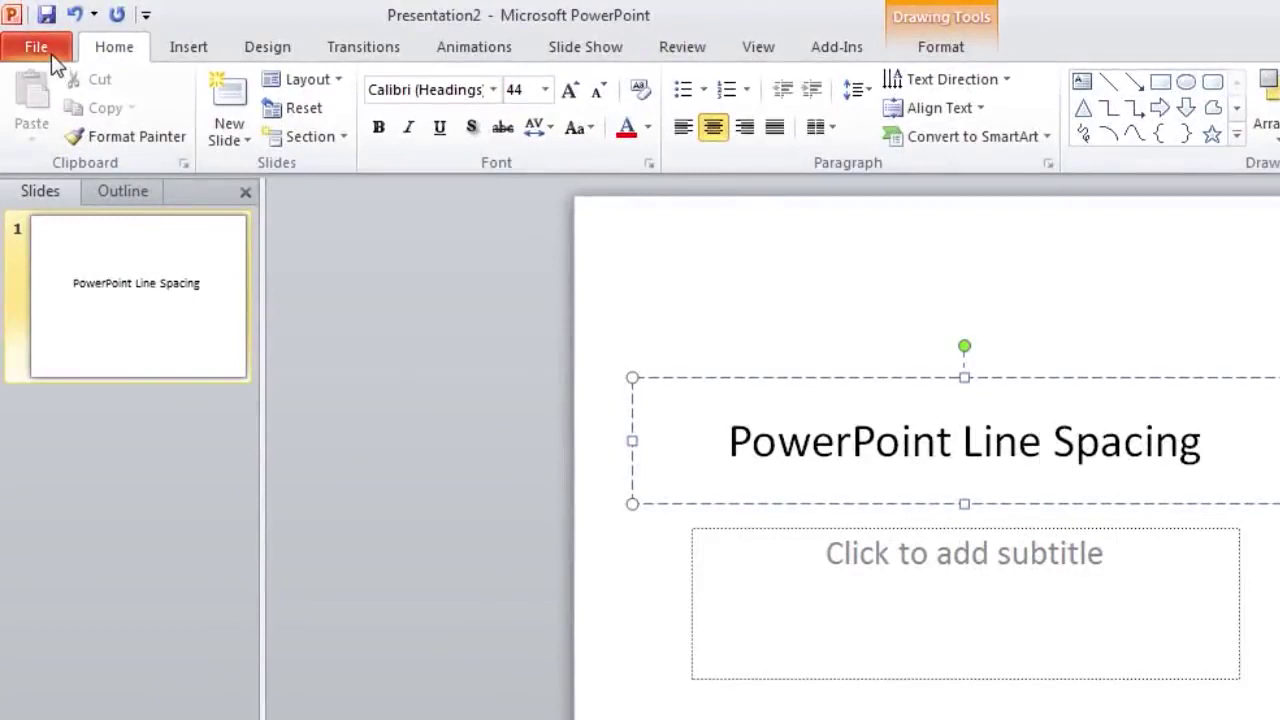
- View the Backstage file options and recent presentations, and return to the slide
click(52, 55)
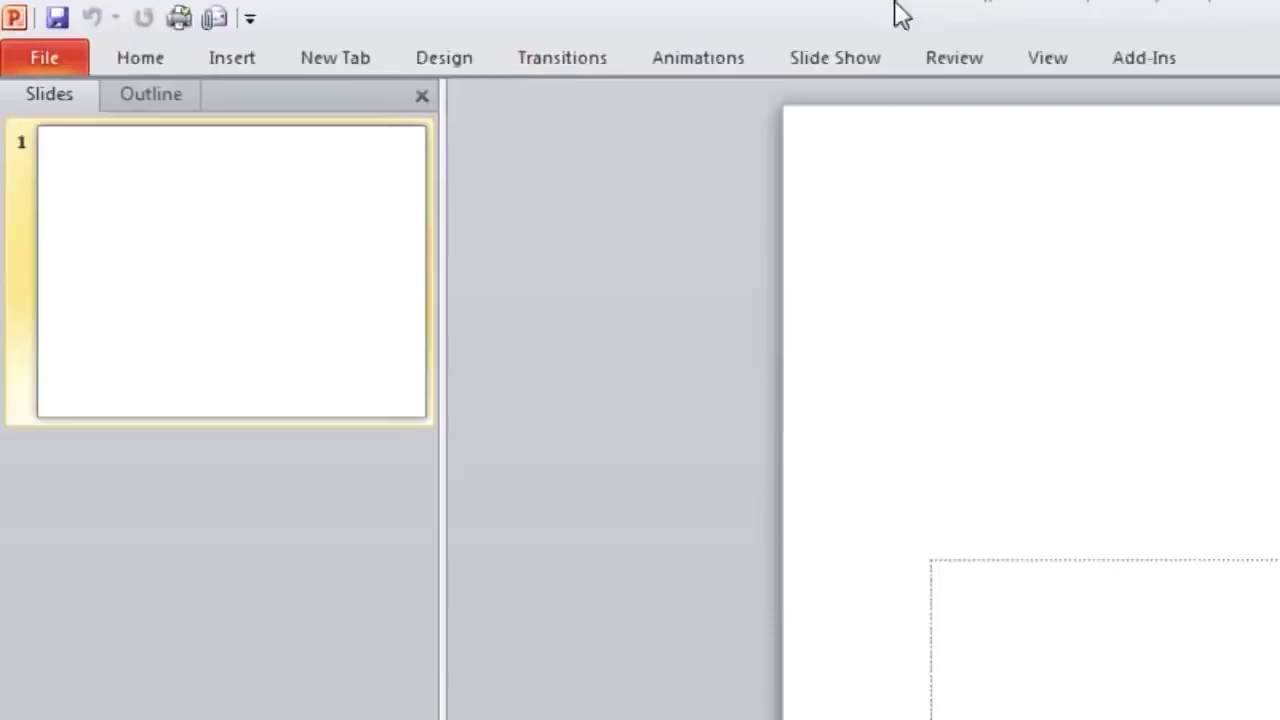
click(64, 52)
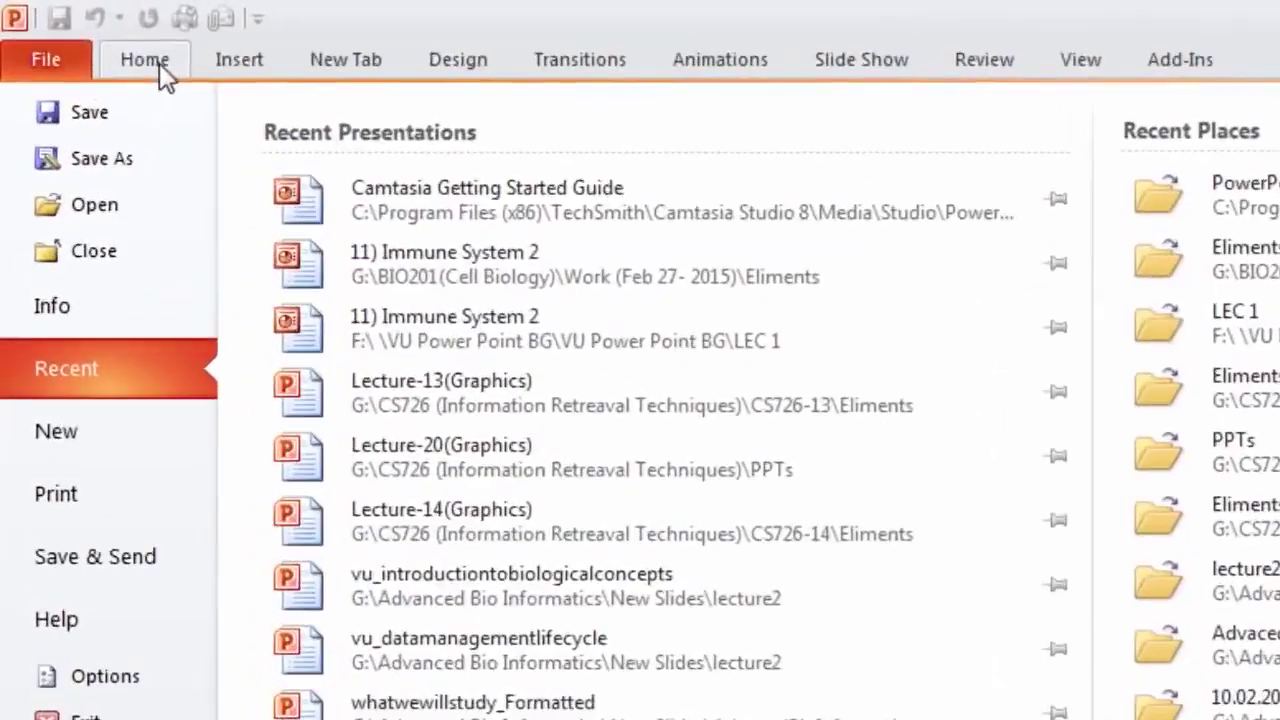
click(330, 62)
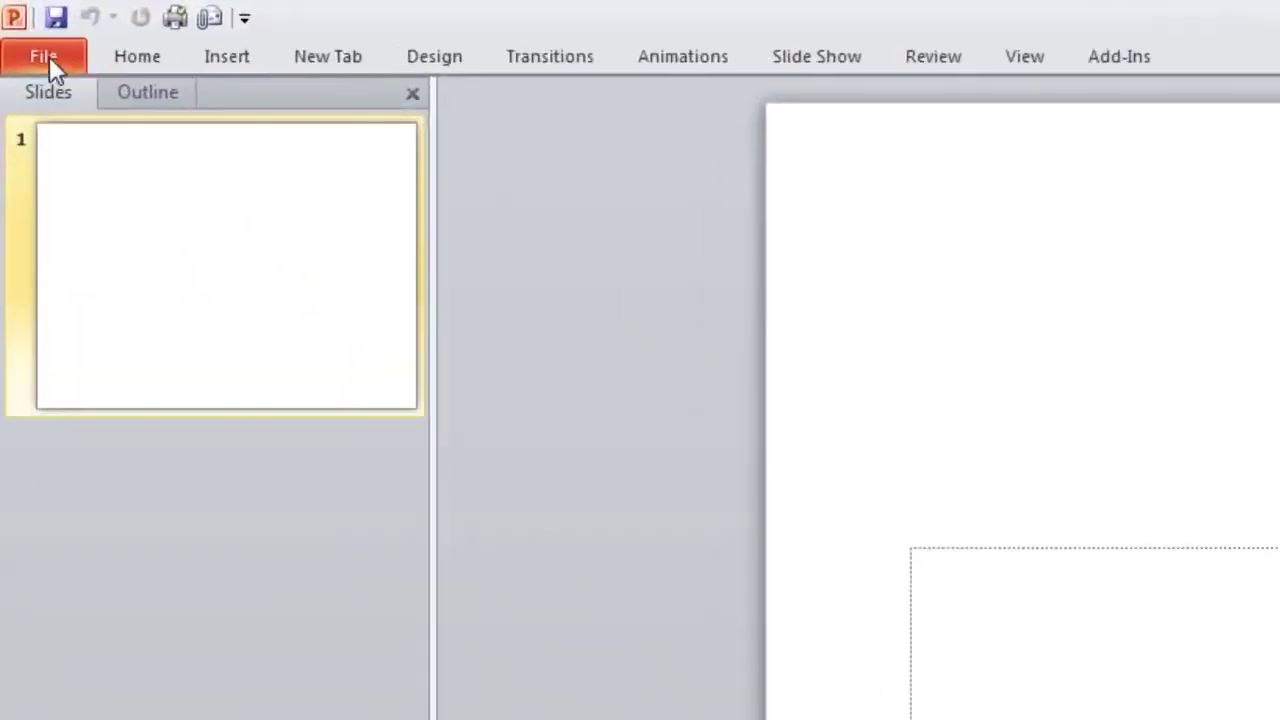
- Create a new blank presentation
click(45, 57)
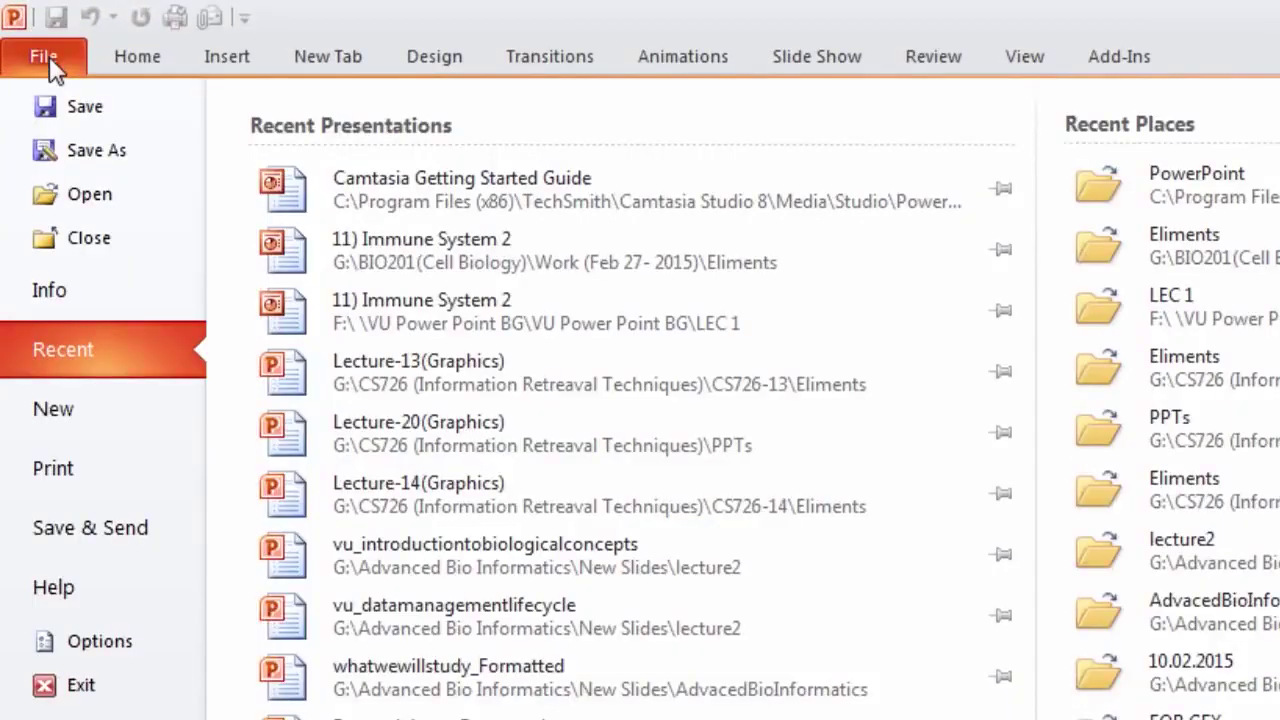
click(72, 412)
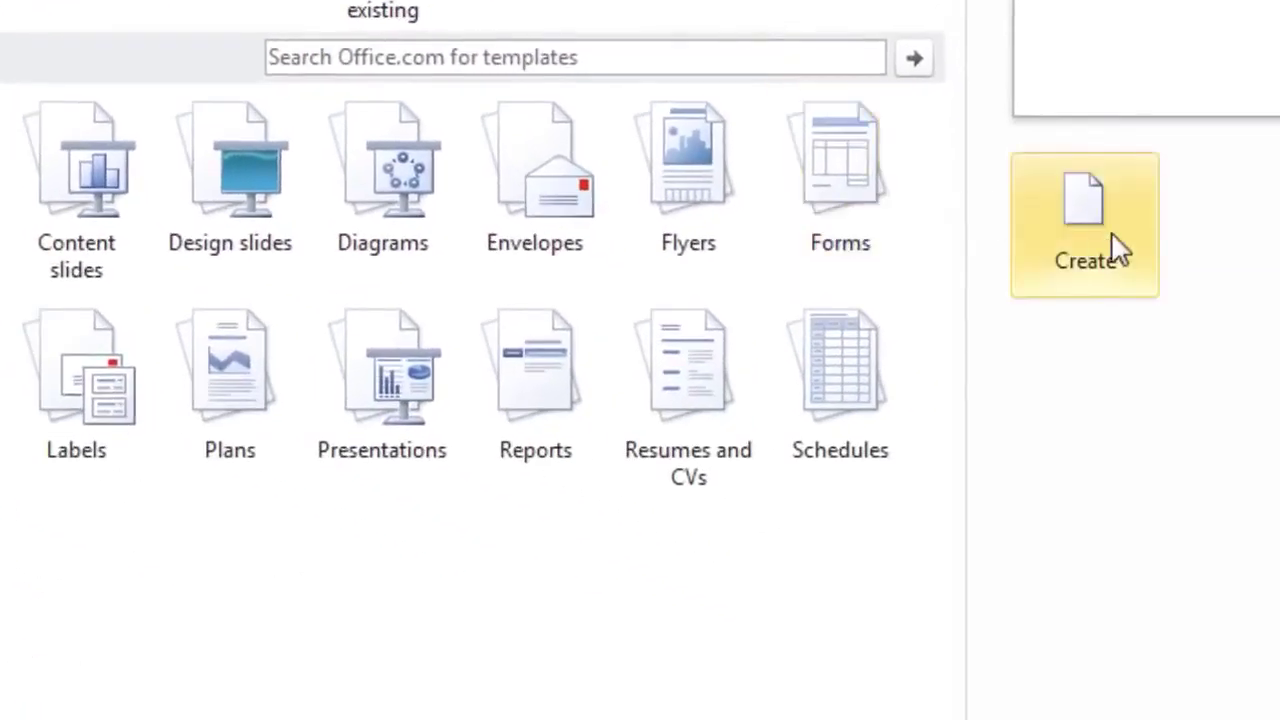
click(1111, 238)
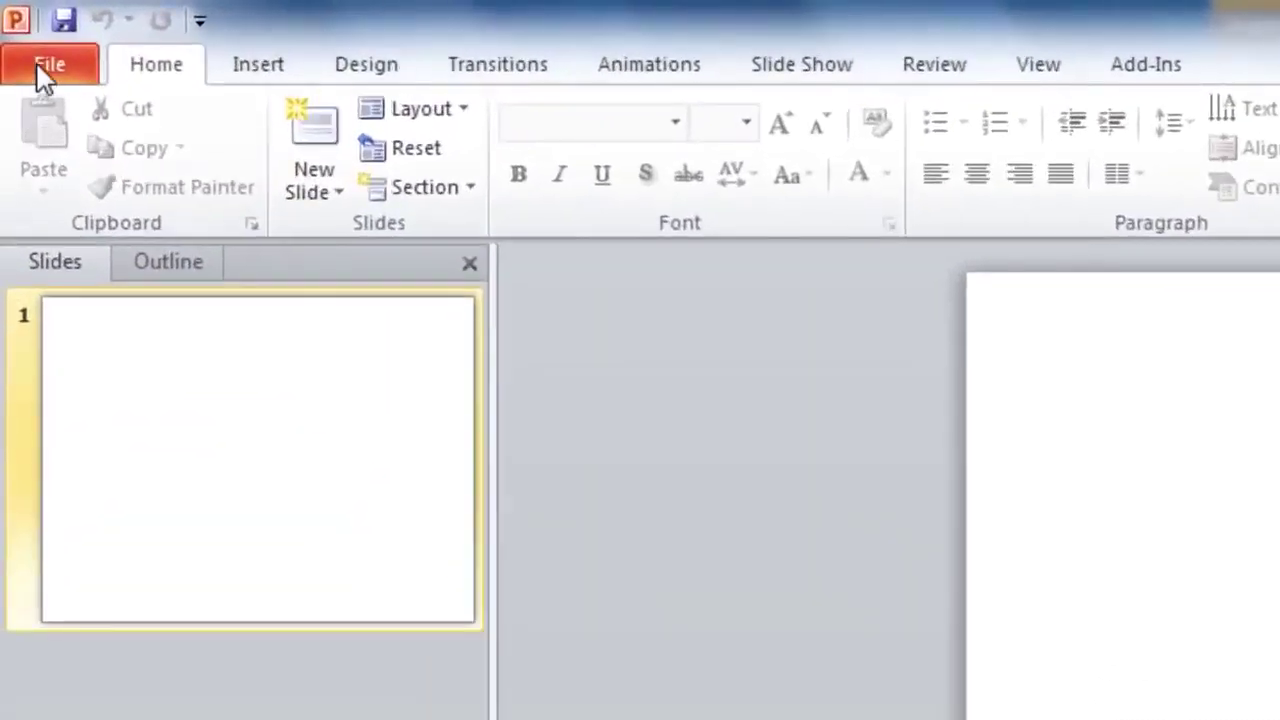
- Open the Backstage information for the new presentation
click(42, 72)
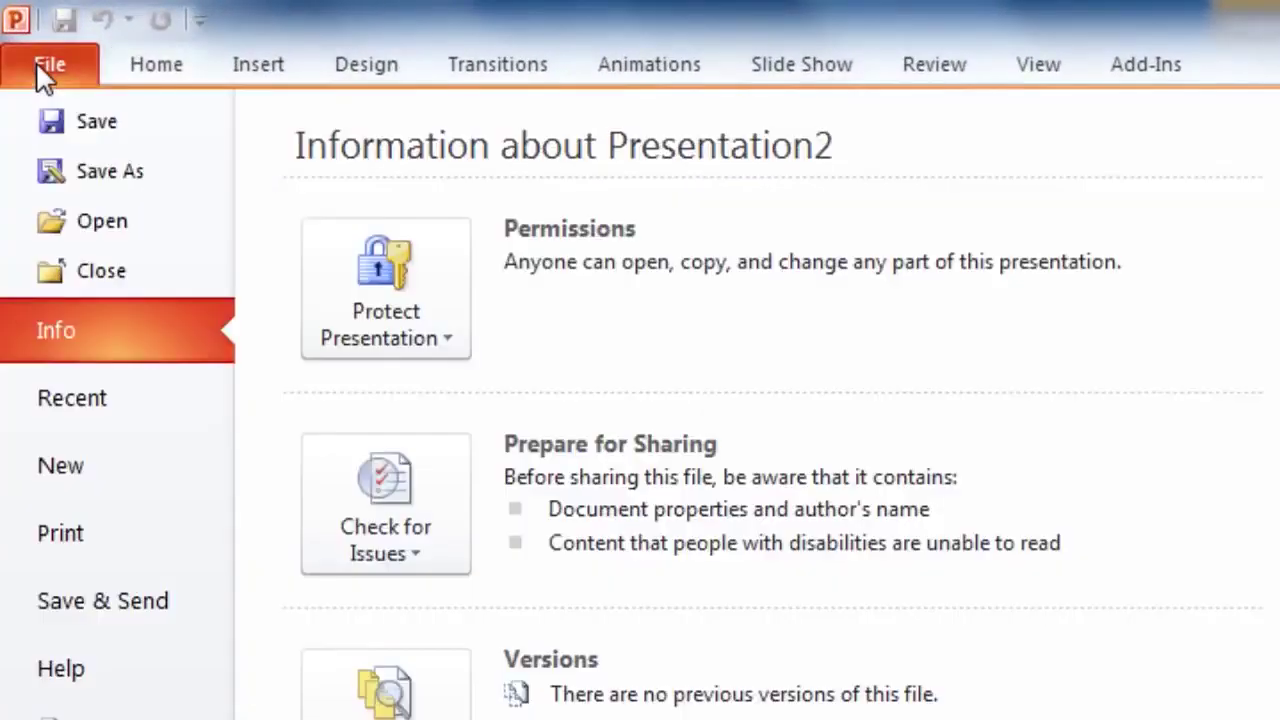
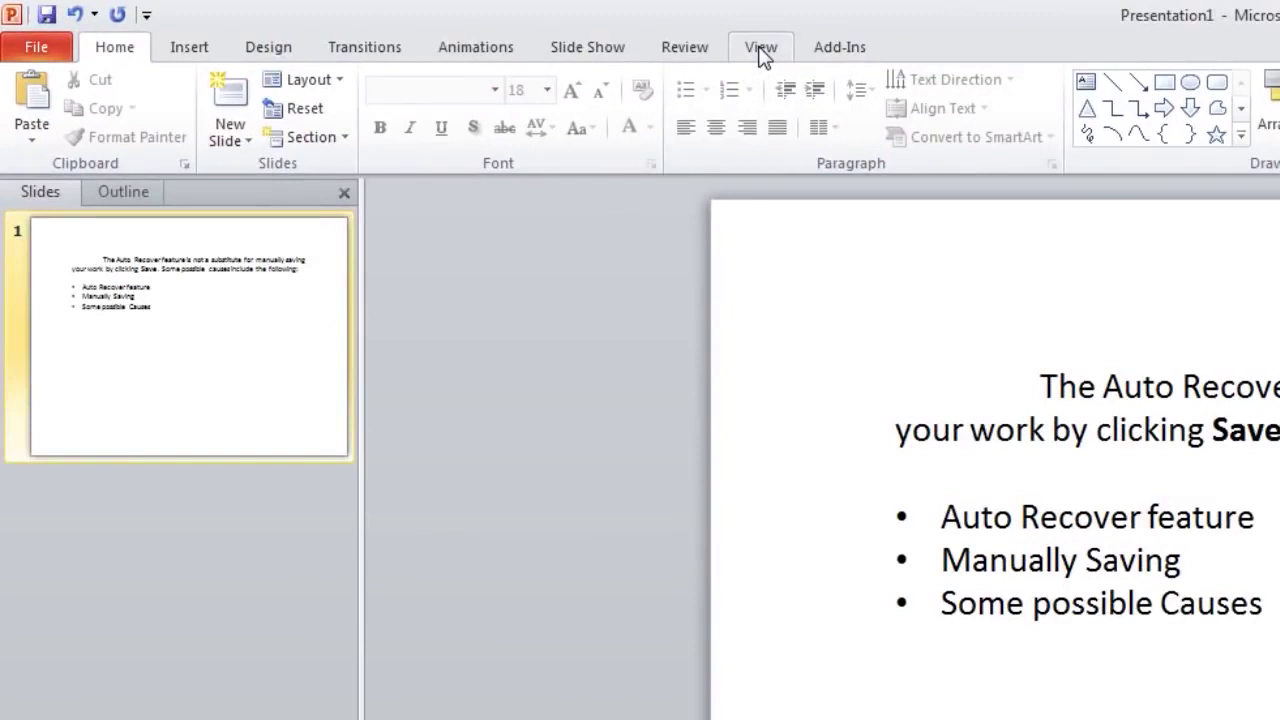
- Display the ruler and slightly increase the hanging indent of the three bulleted lines with the ruler's indent marker
click(760, 48)
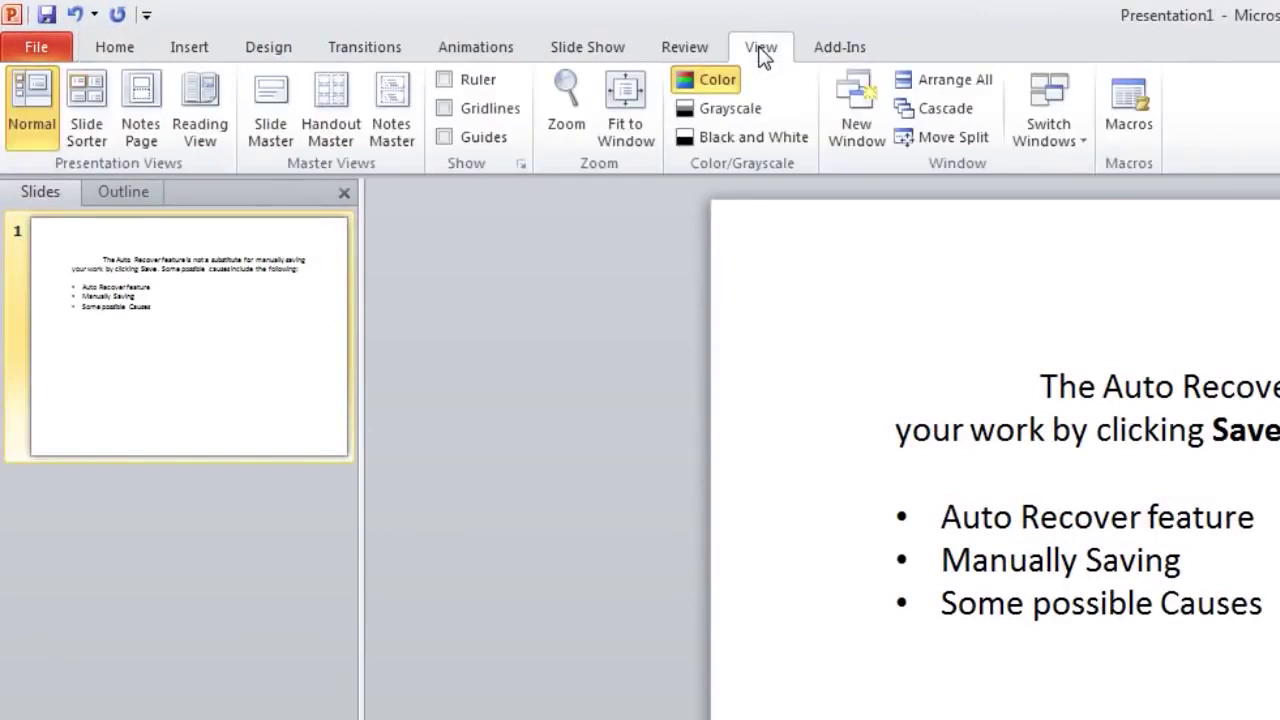
click(444, 81)
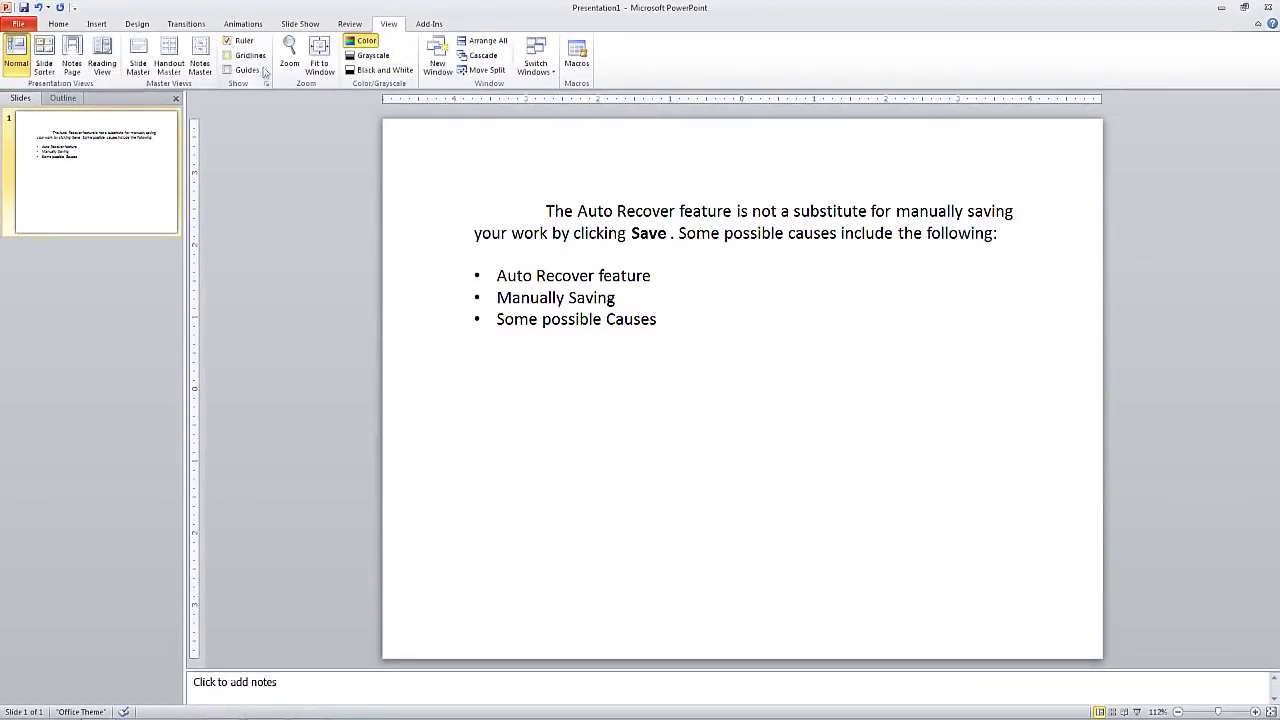
click(499, 234)
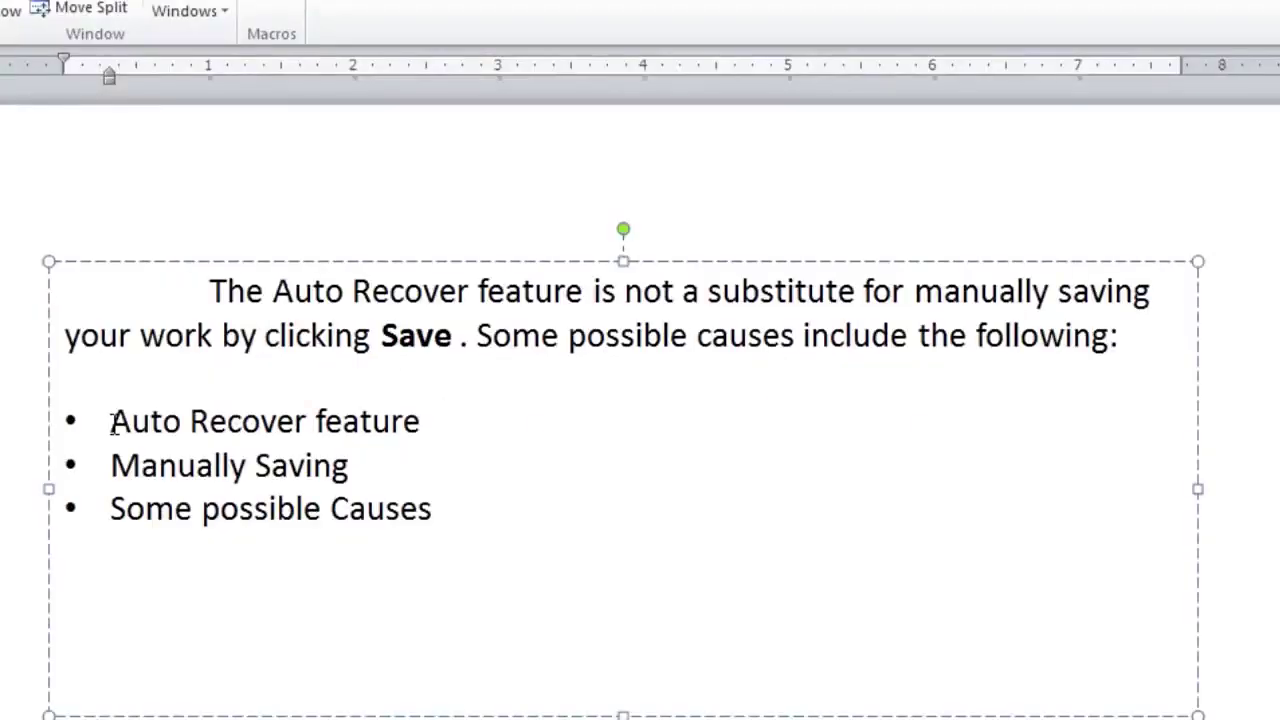
click(113, 422)
drag(437, 509, 147, 428)
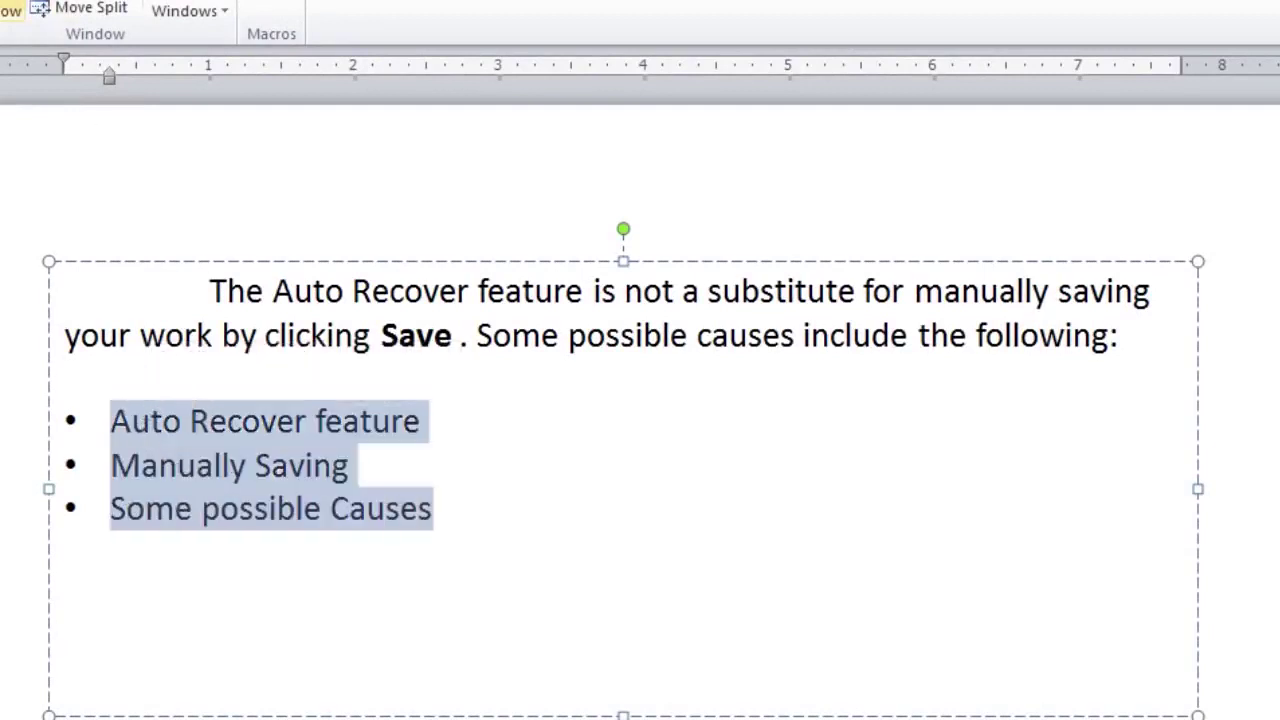
mouse_move(65, 57)
mouse_down()
mouse_move(308, 80)
mouse_move(251, 60)
mouse_move(66, 57)
mouse_up()
mouse_move(108, 72)
mouse_down()
mouse_move(174, 89)
mouse_move(532, 93)
mouse_move(536, 70)
mouse_move(637, 84)
mouse_move(639, 71)
mouse_move(135, 84)
mouse_up()
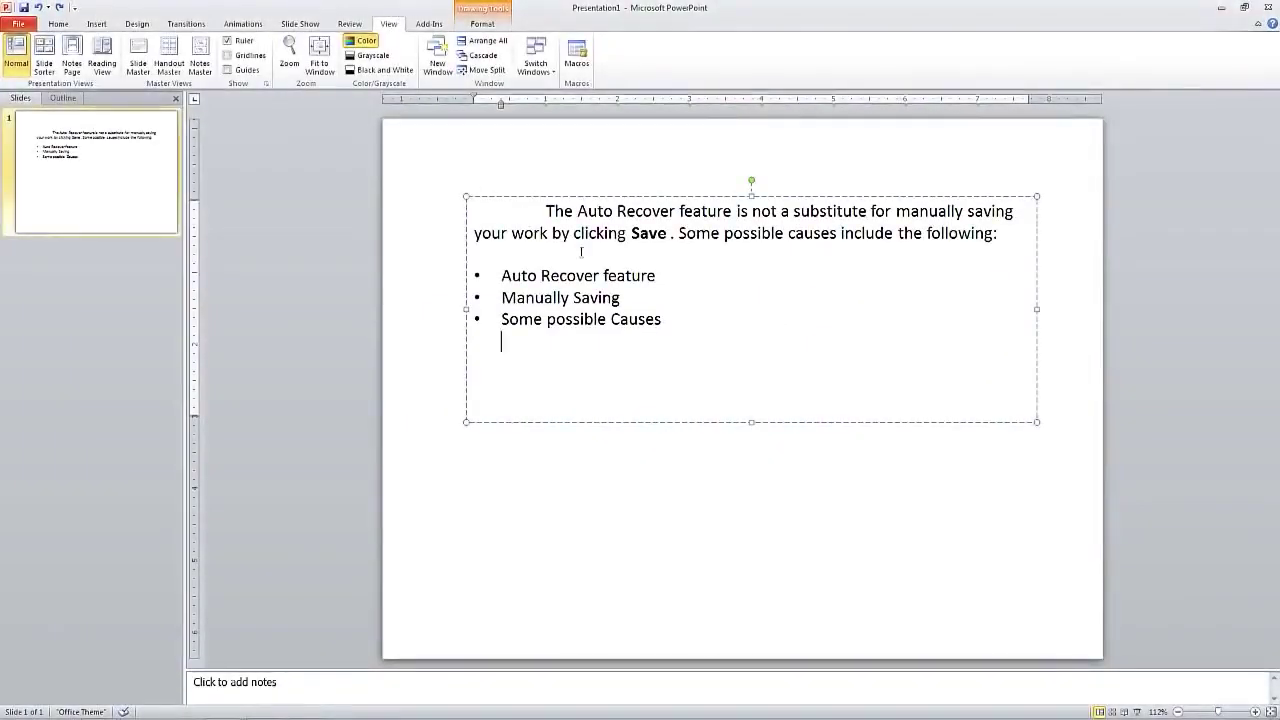
- Set the spacing before the introductory Auto Recover paragraph to 1 pt through the line spacing options
drag(544, 213, 958, 234)
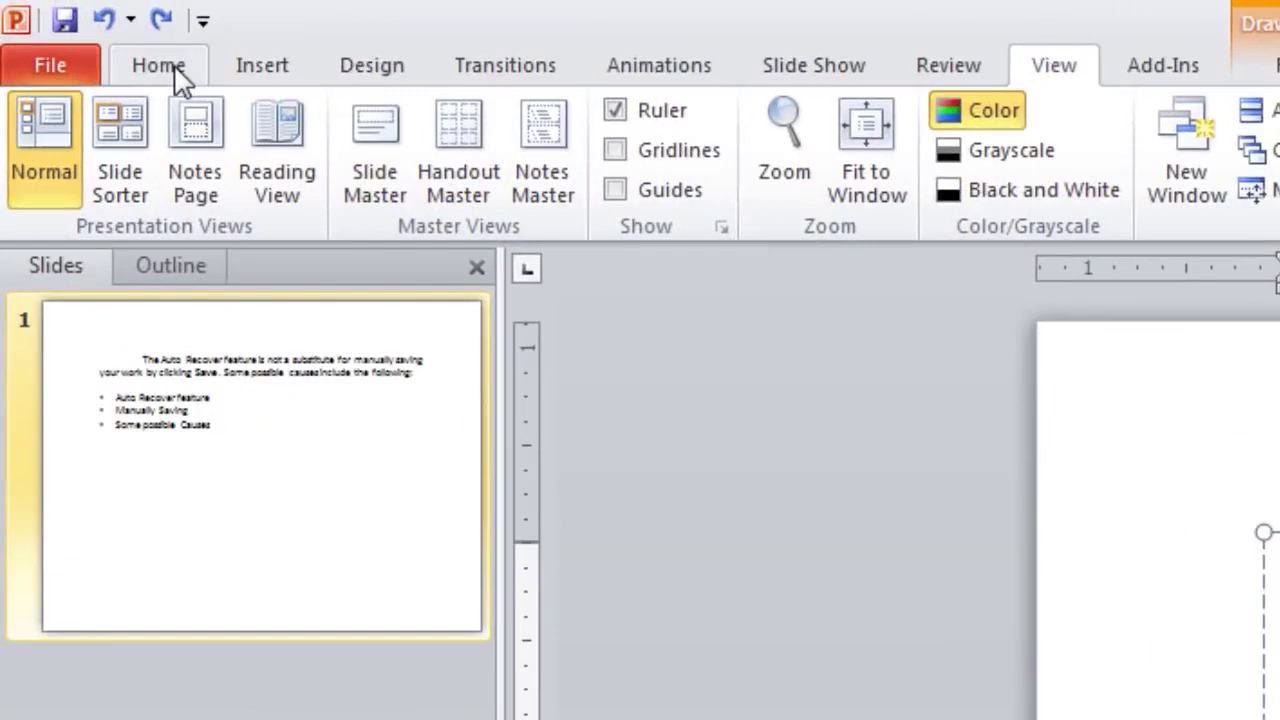
click(136, 57)
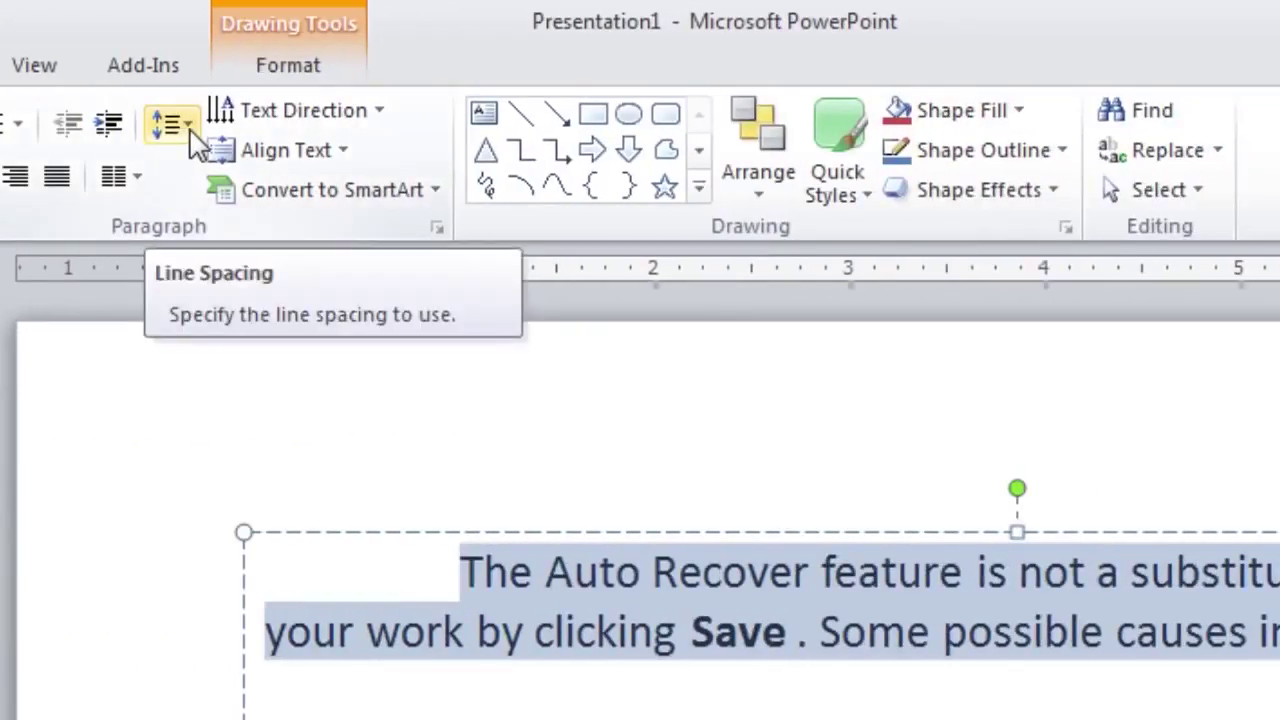
click(189, 128)
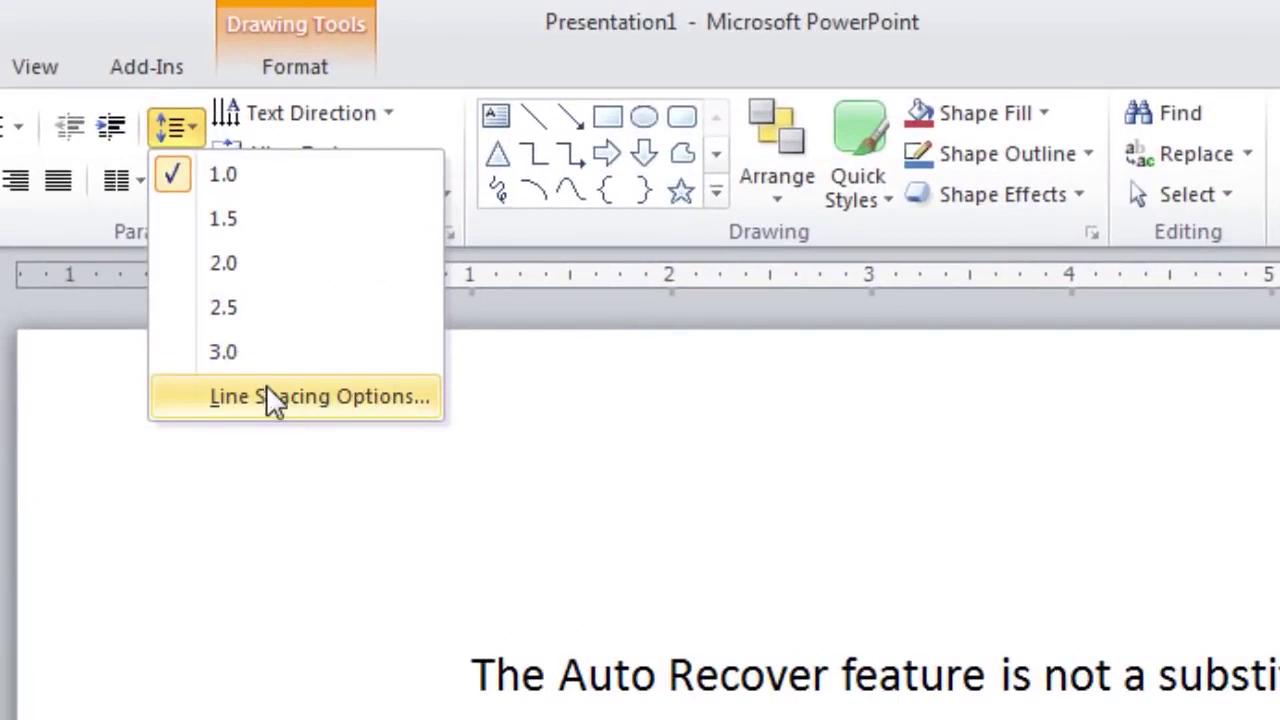
click(270, 396)
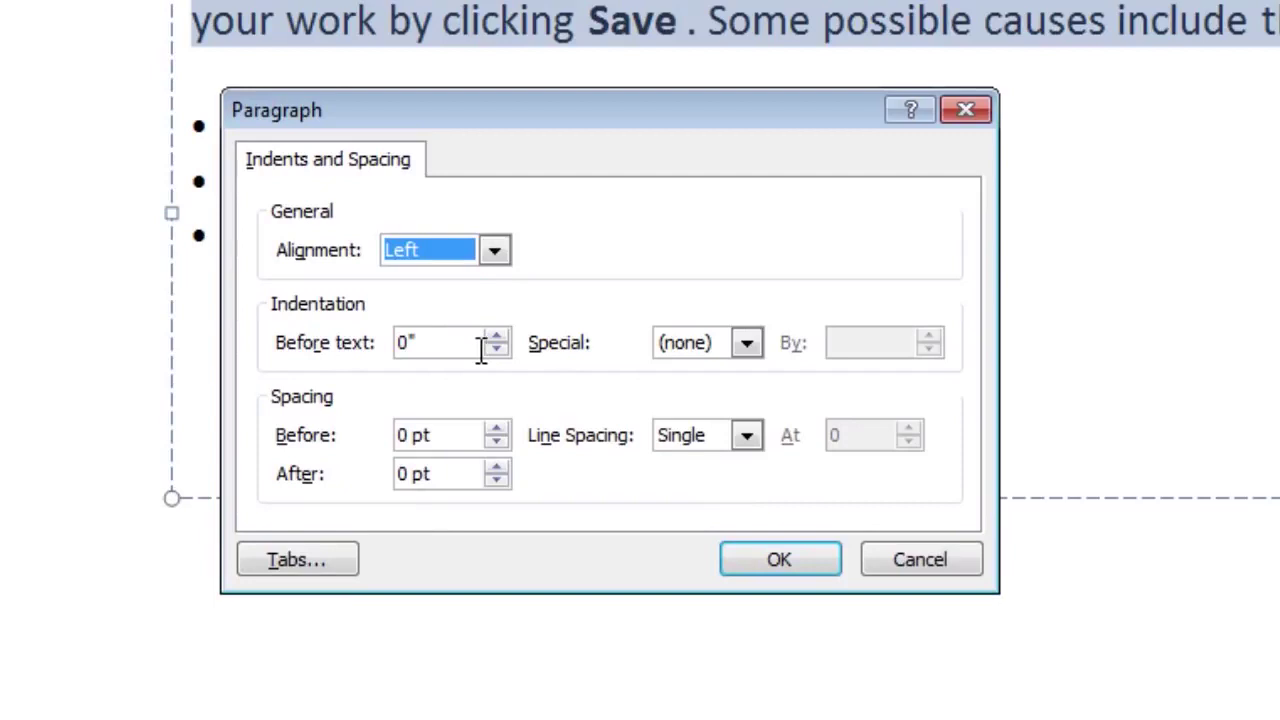
click(399, 434)
key(Delete)
text(1)
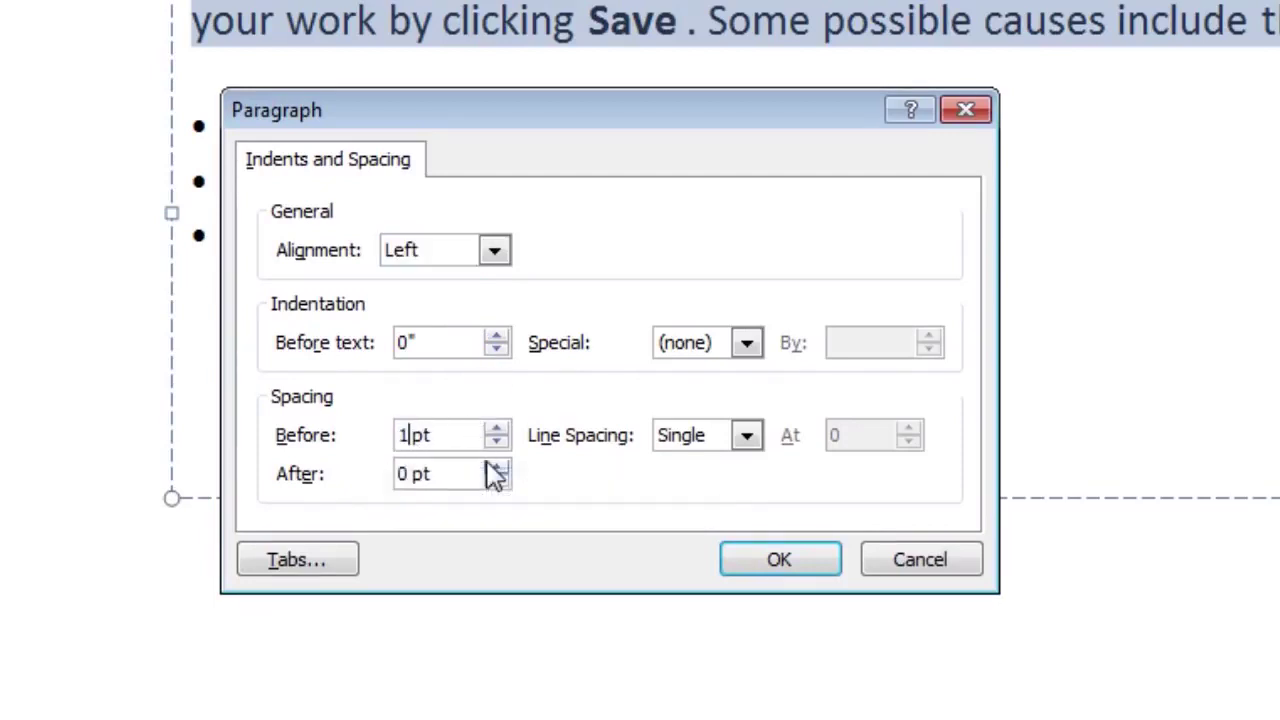
click(730, 558)
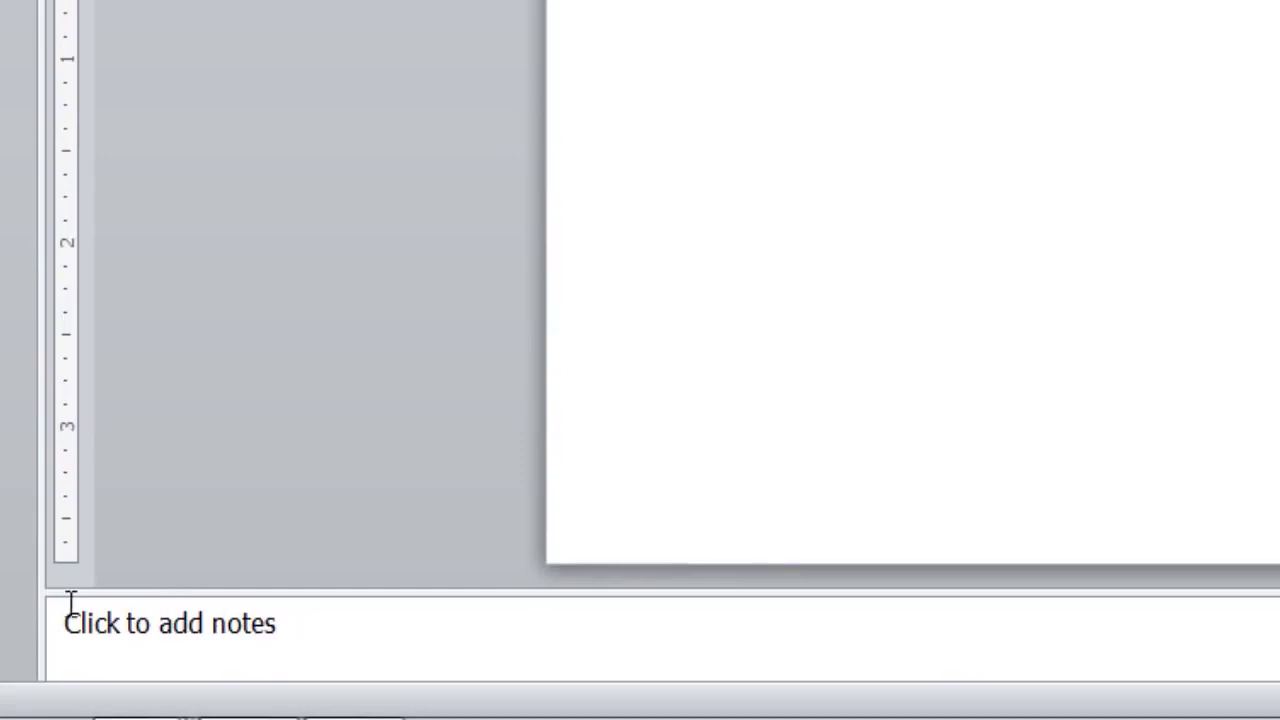
click(294, 623)
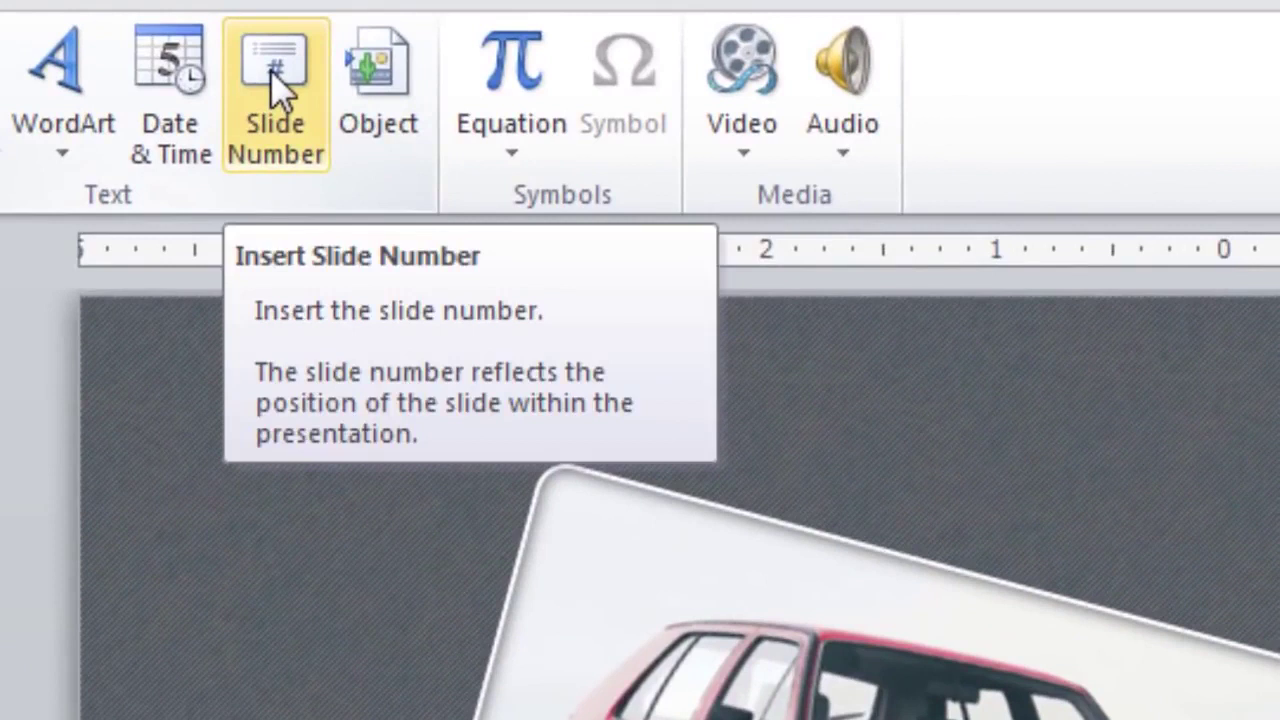
- Review the Notes and Handouts header and footer options, and add the slide number to the current slide only
click(278, 88)
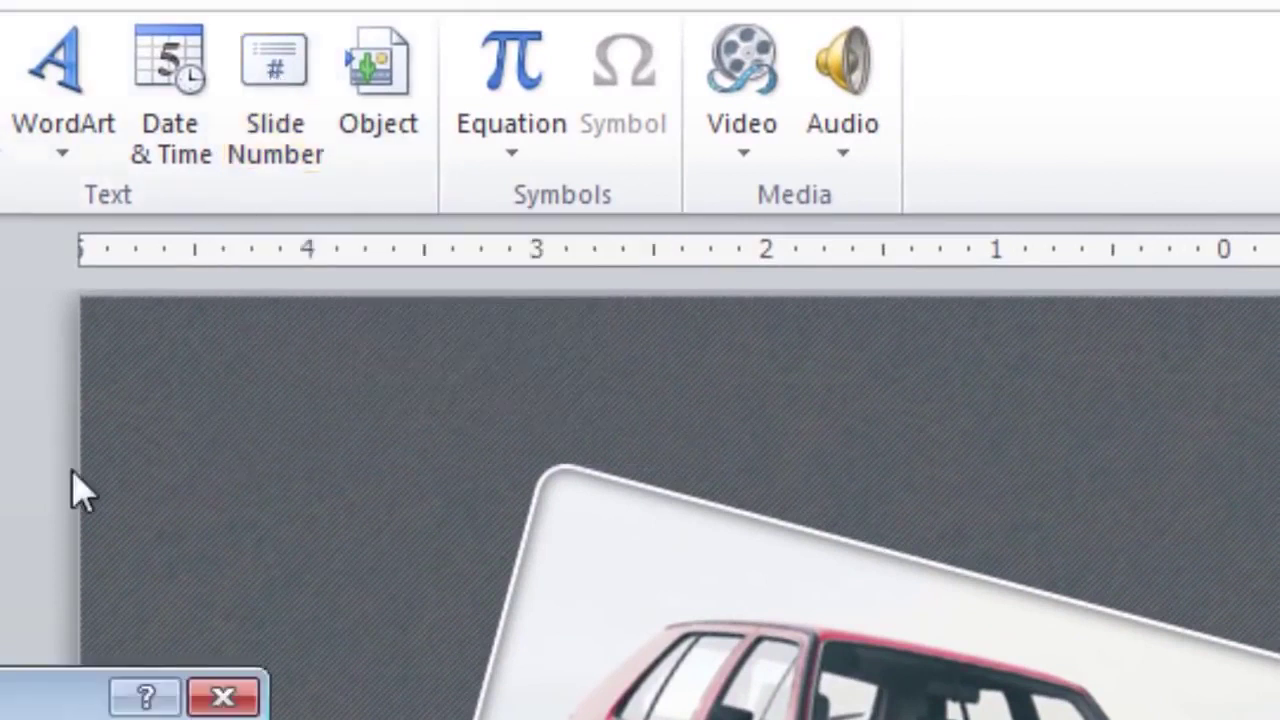
drag(0, 700, 377, 437)
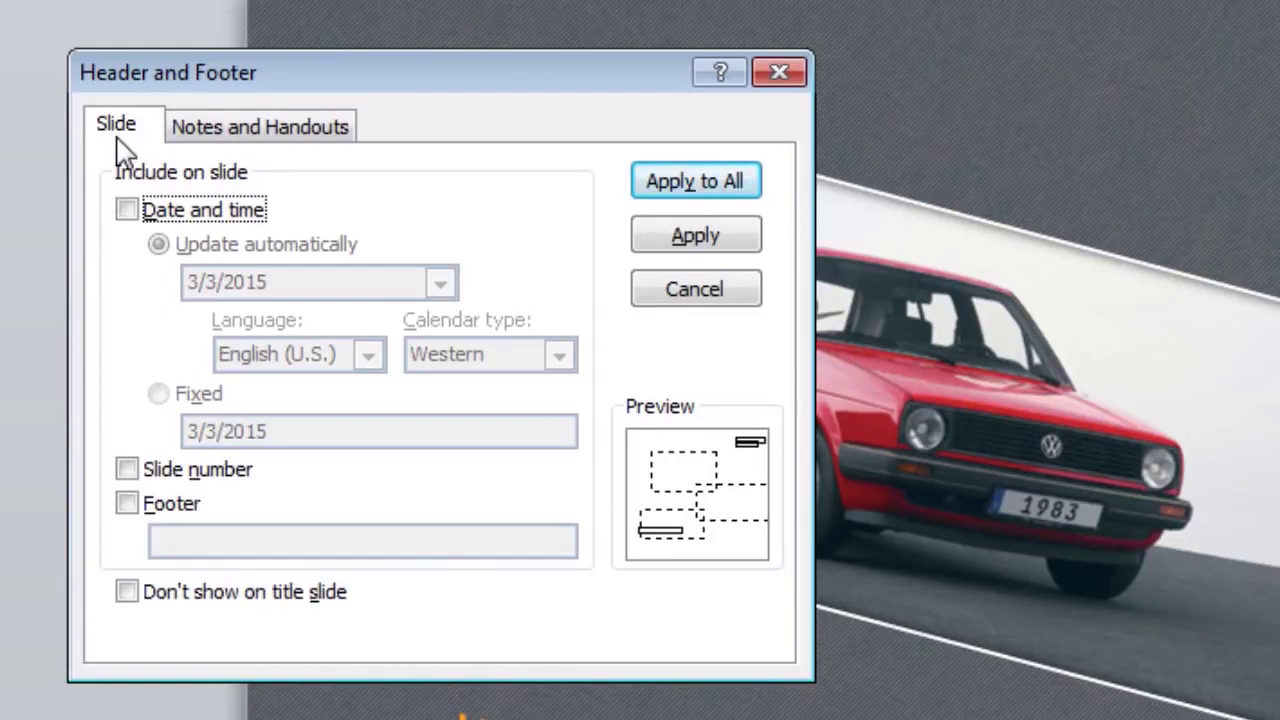
click(236, 140)
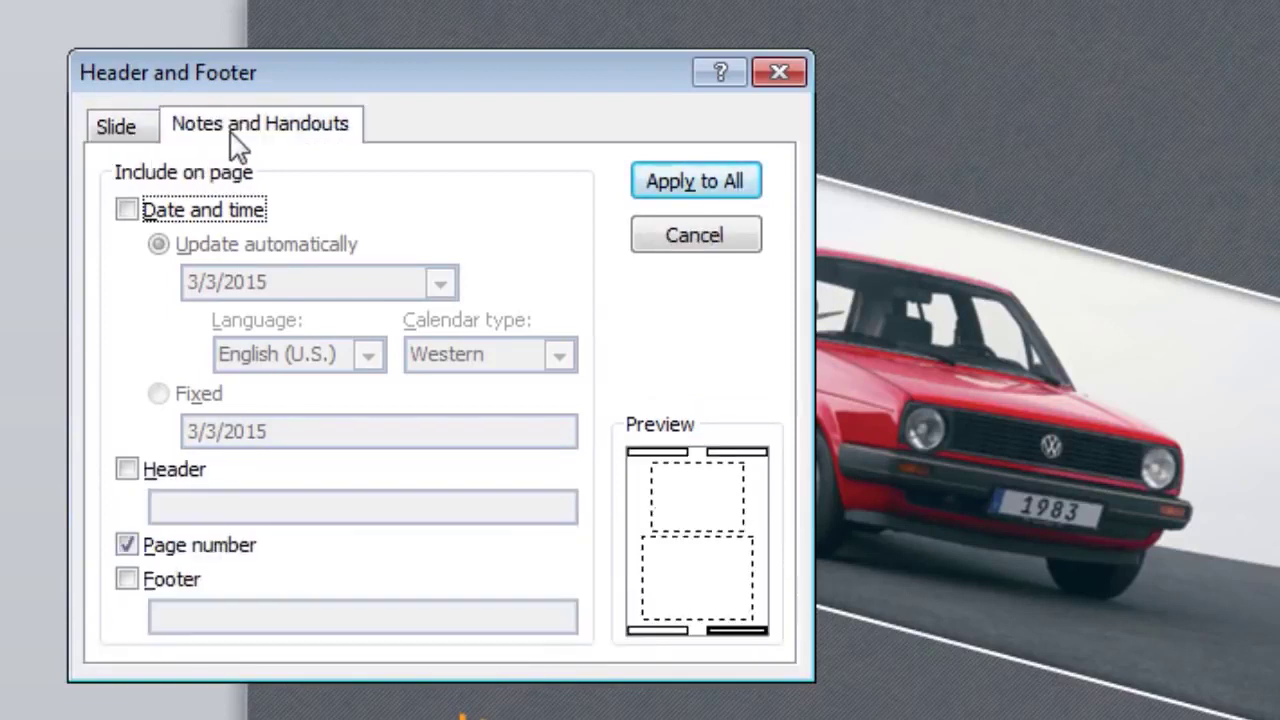
click(130, 136)
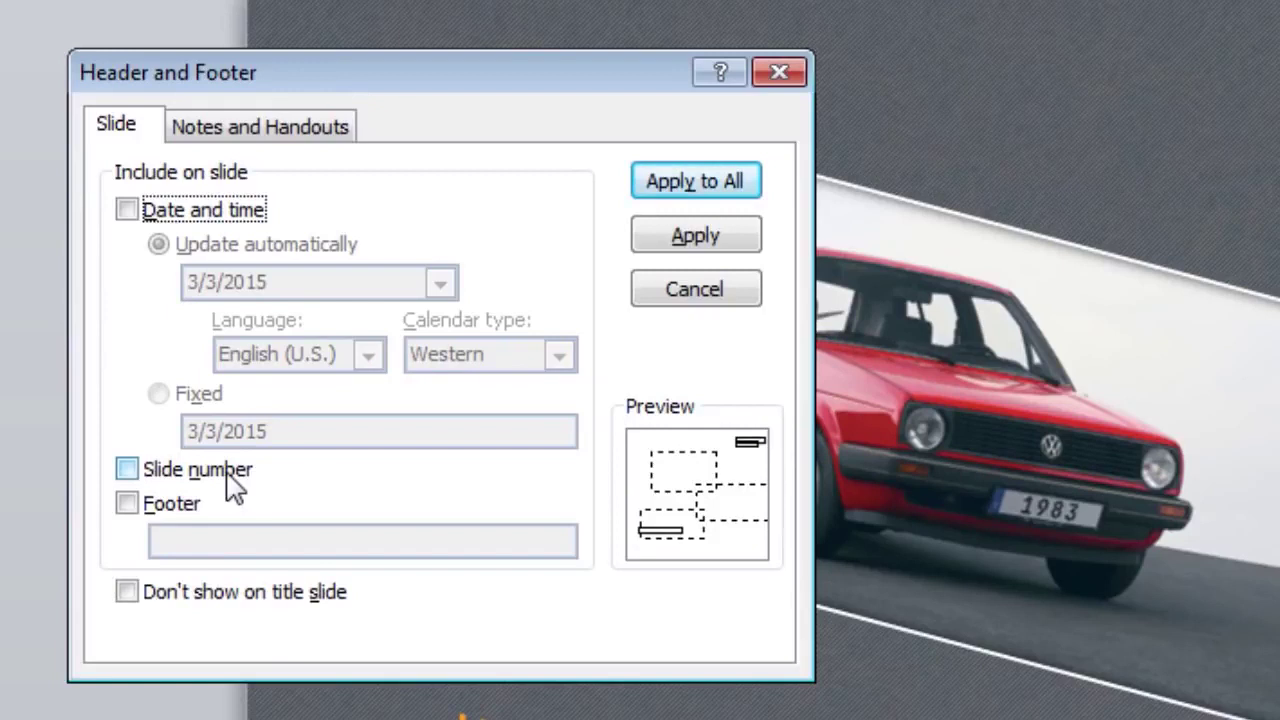
click(128, 469)
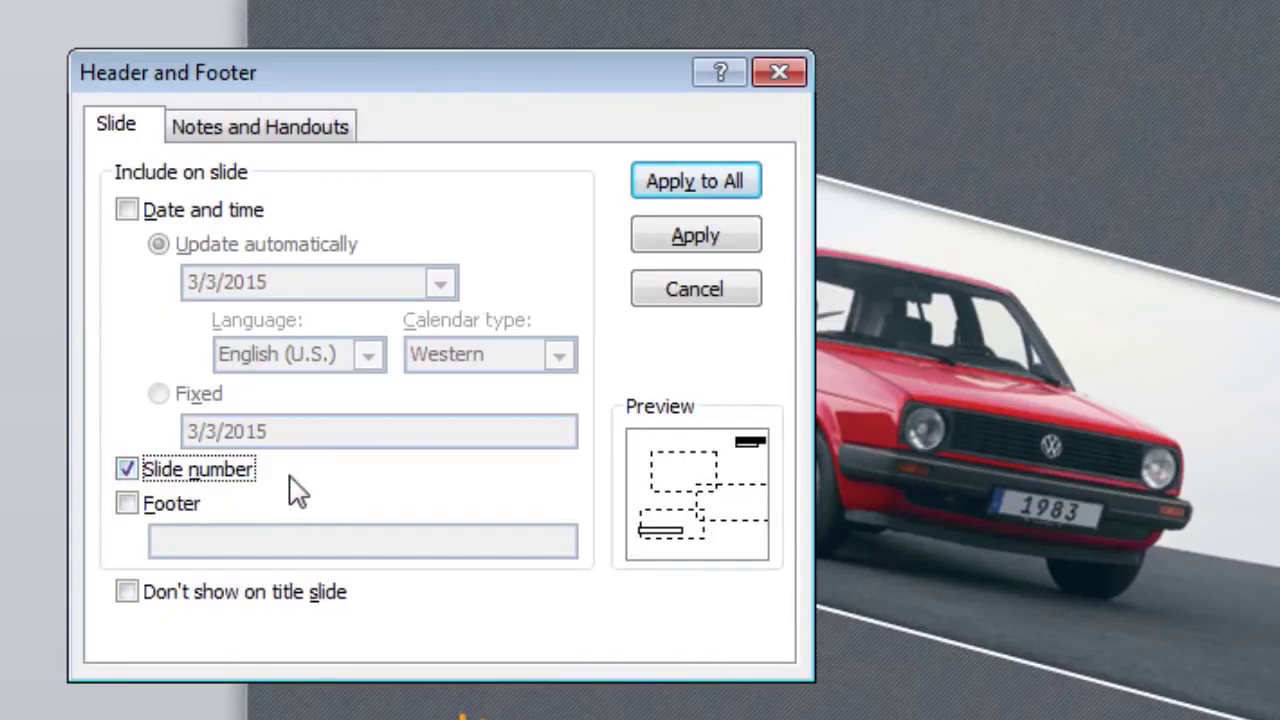
click(694, 243)
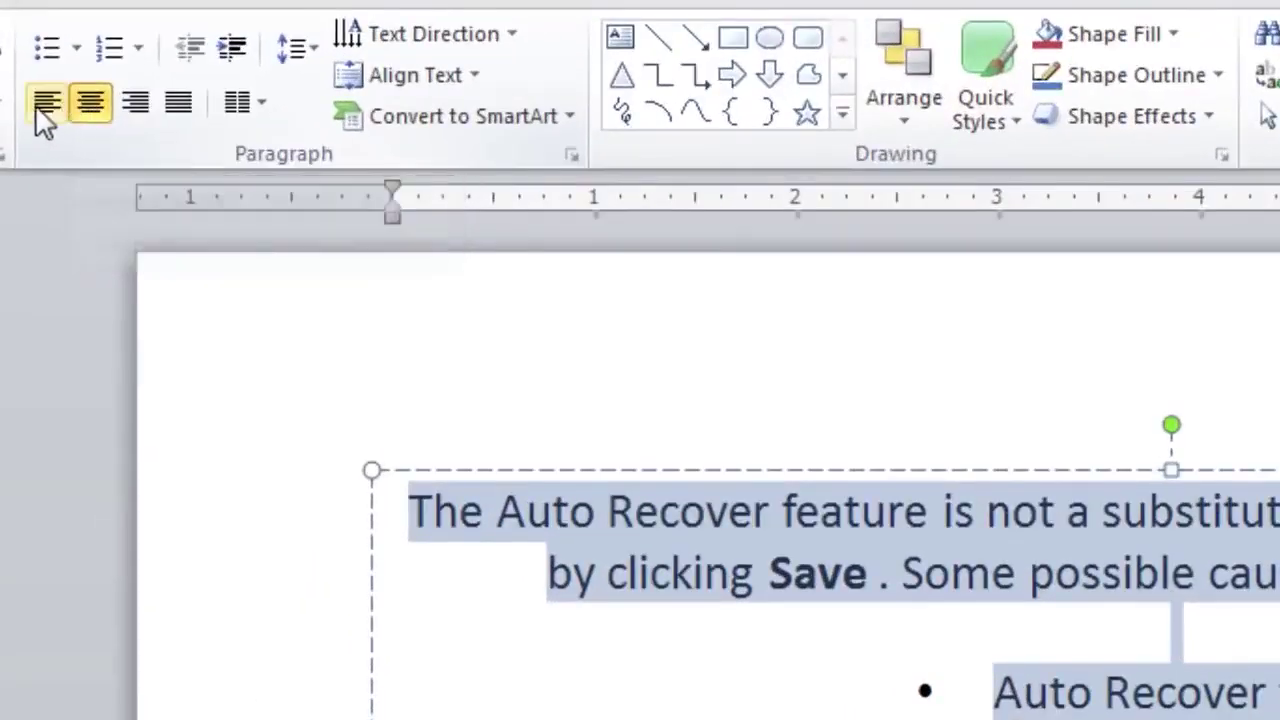
- Try left and right alignment on all the selected text, and set it to justified
click(40, 106)
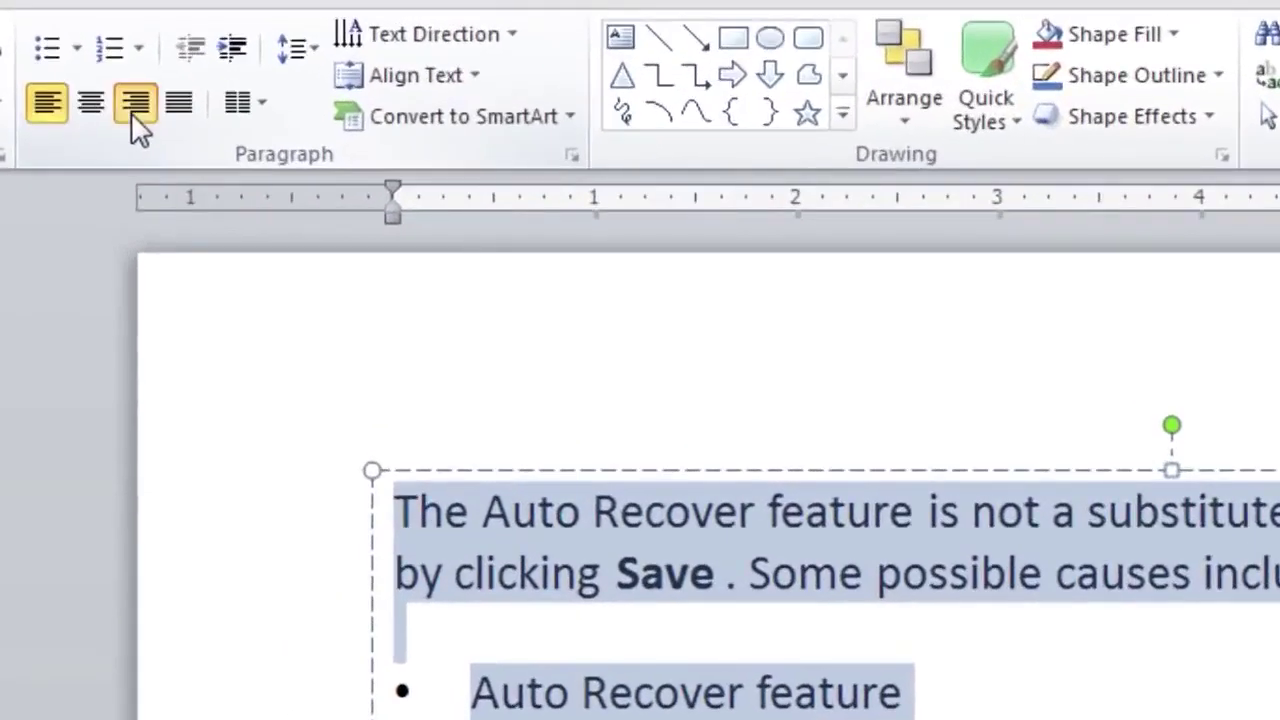
click(134, 108)
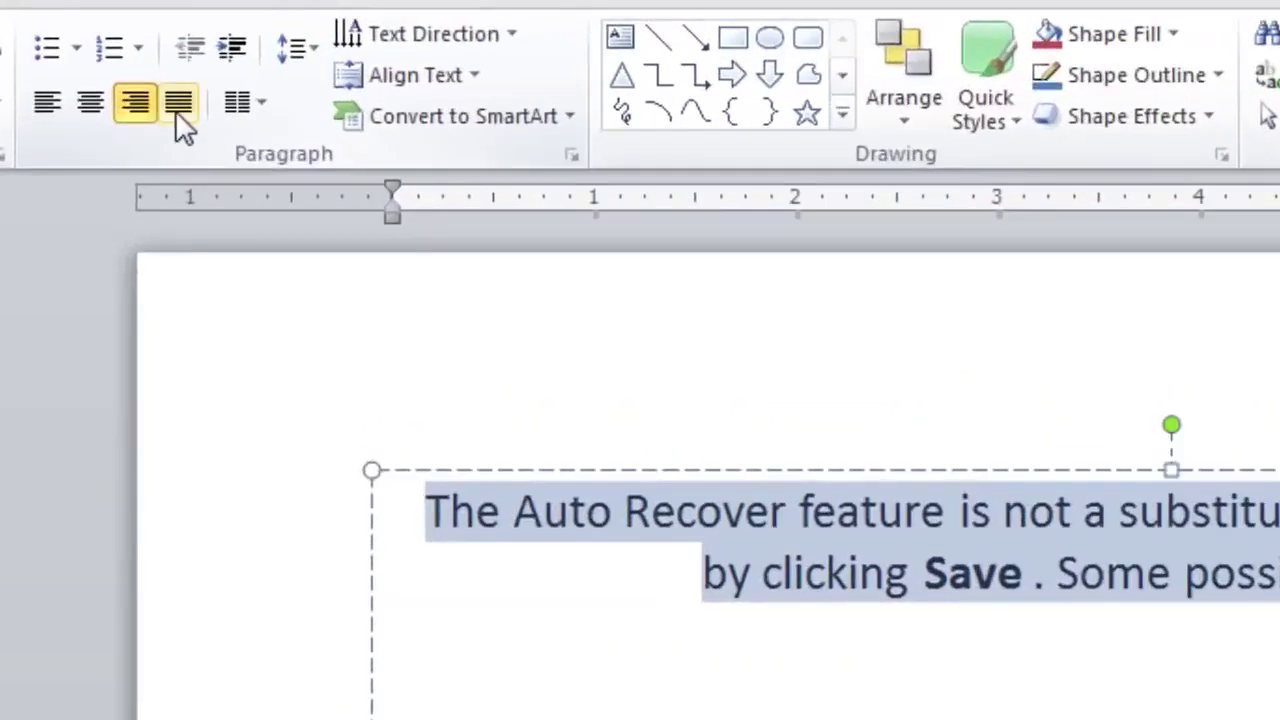
click(102, 34)
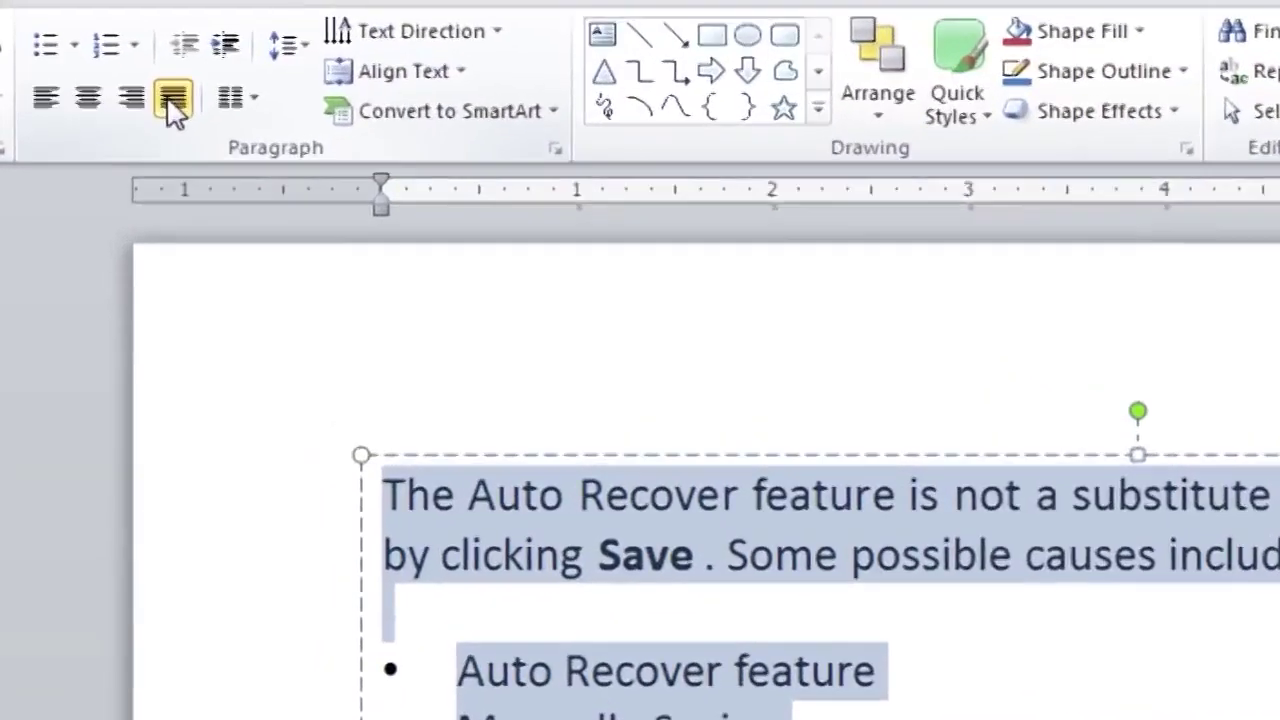
- Set the selected text to the One Column layout
click(259, 103)
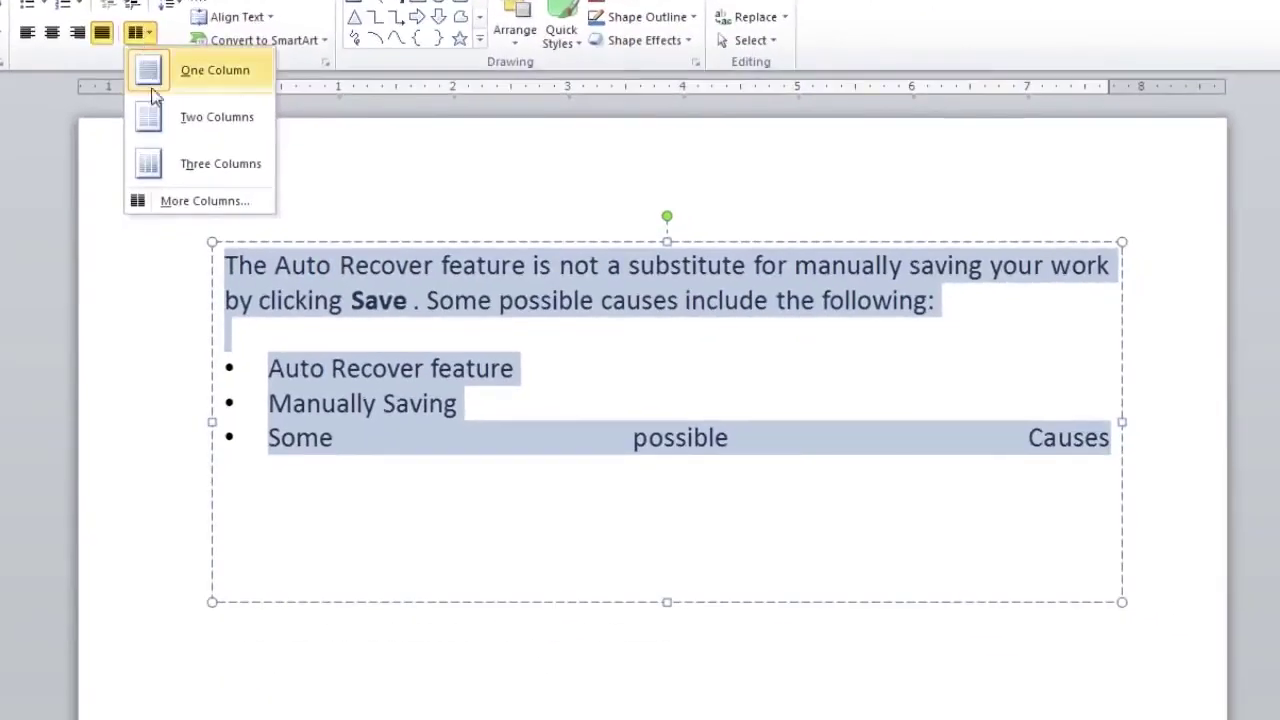
click(205, 221)
click(155, 70)
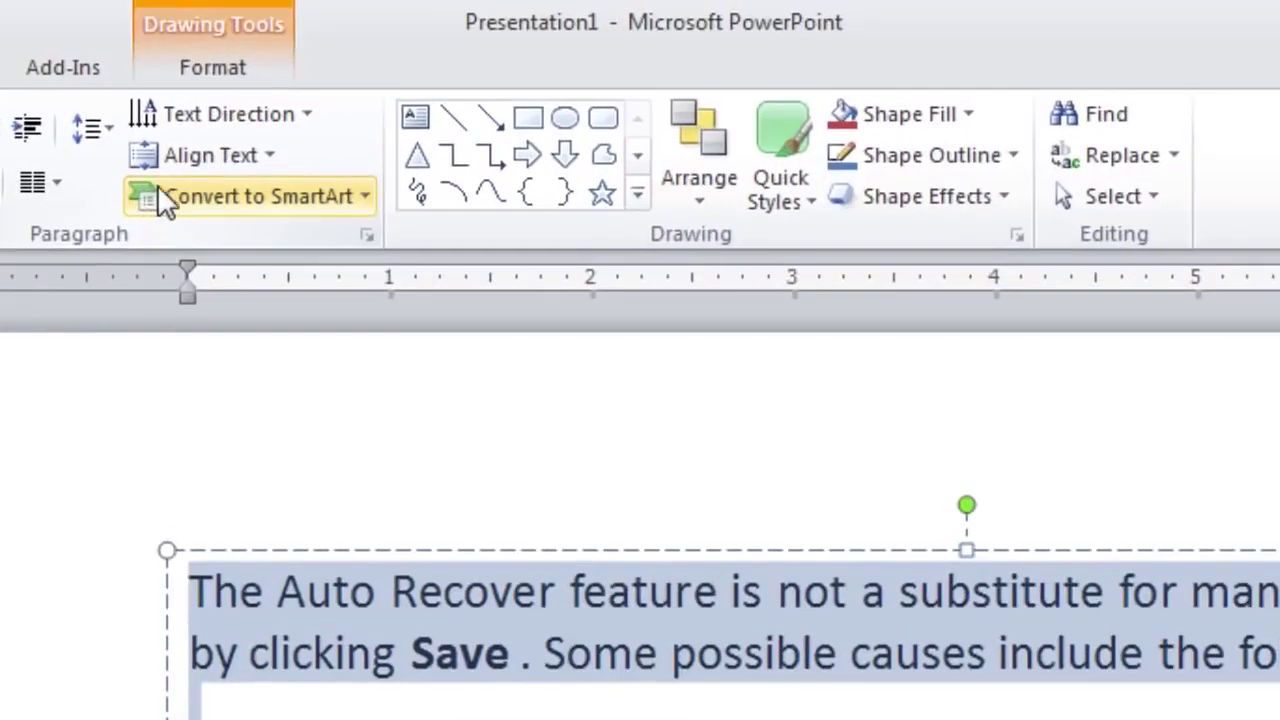
- Convert the selected text to a Vertical Block List SmartArt graphic, and try the Titled Picture Accent List and another layout
click(221, 39)
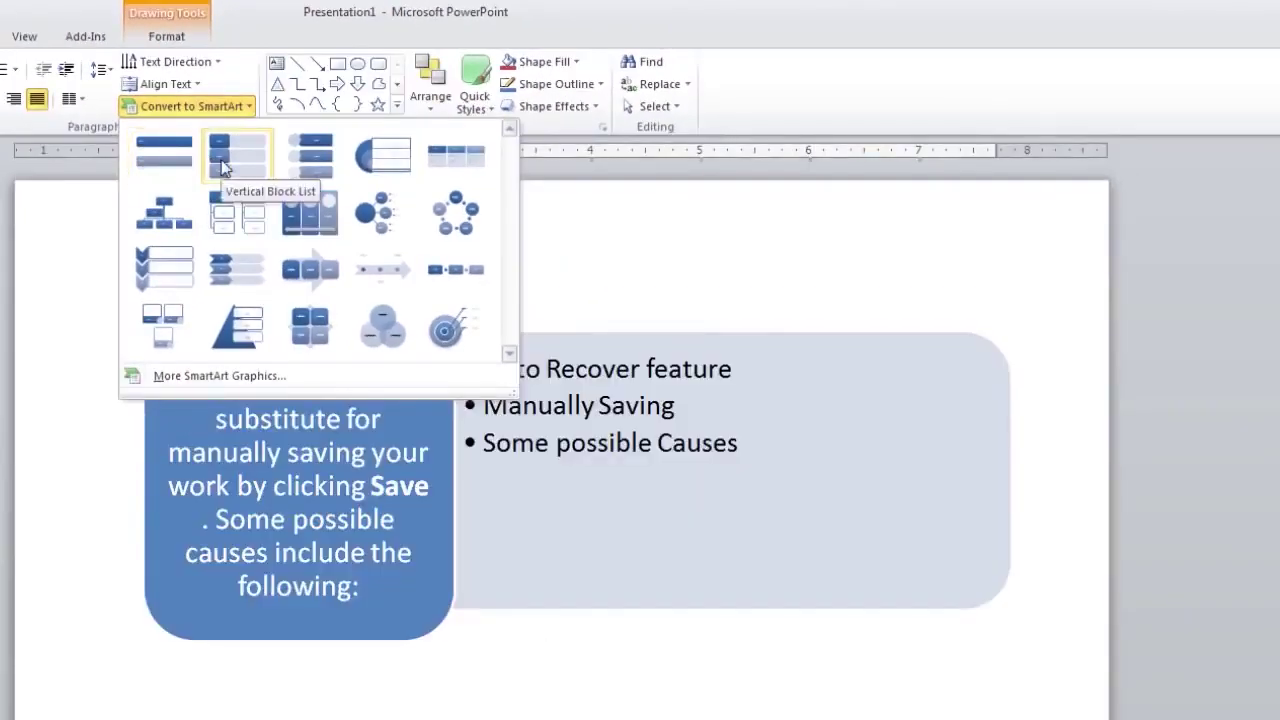
click(221, 163)
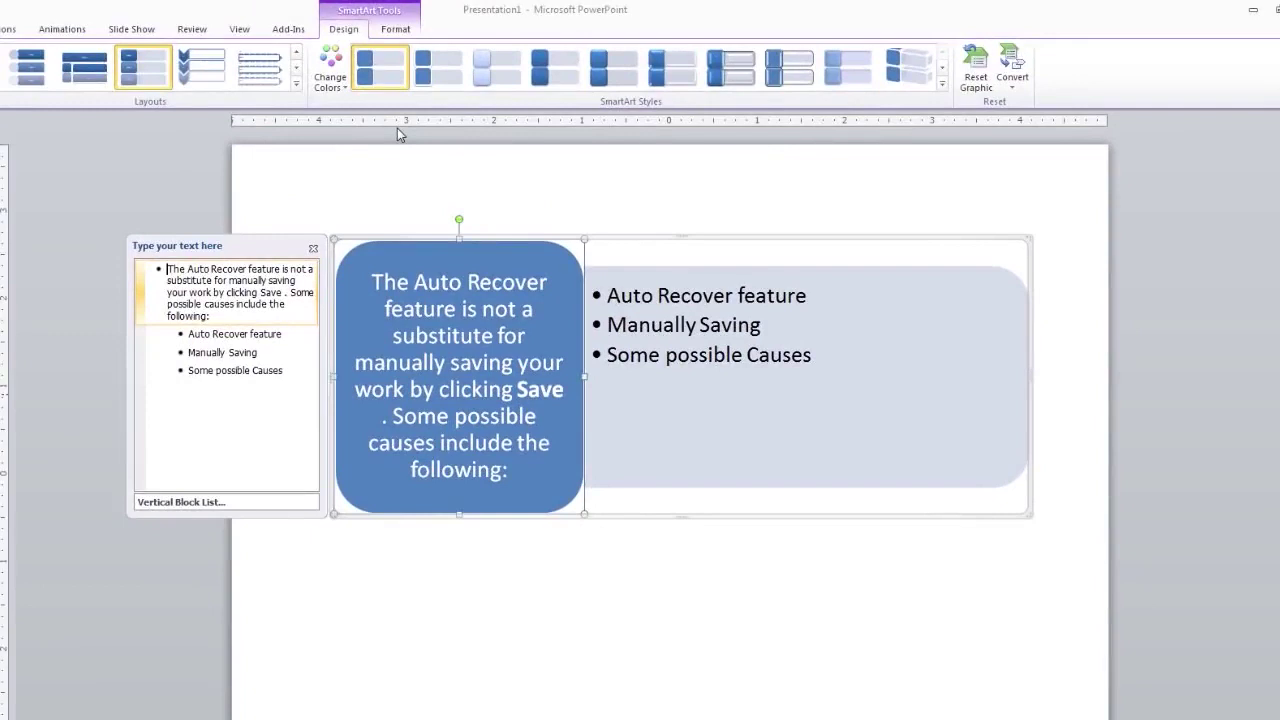
click(93, 70)
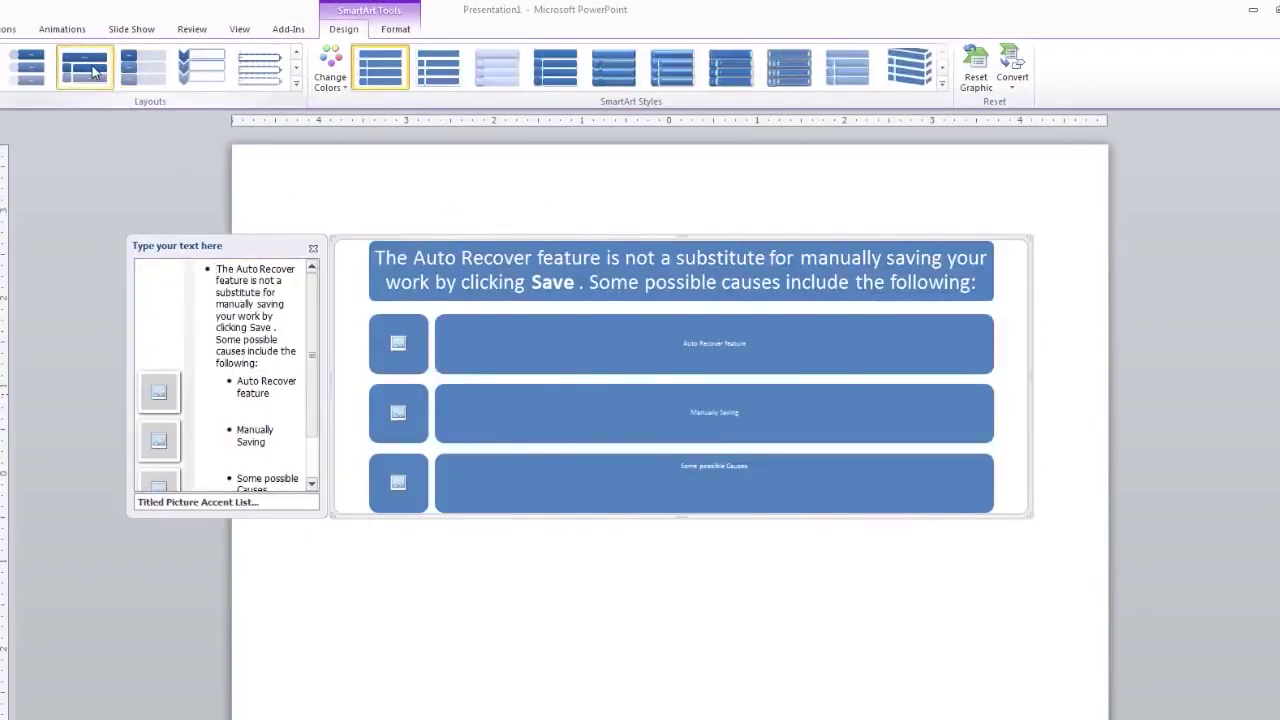
click(37, 78)
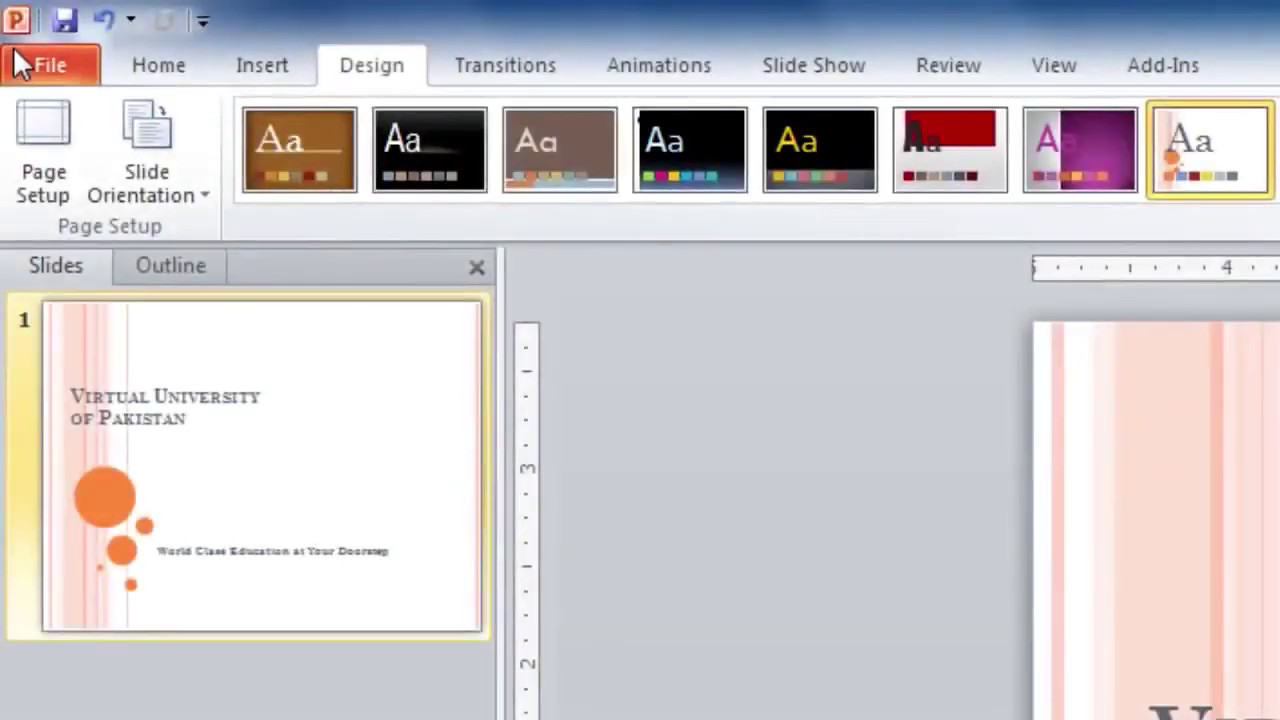
- Create another new blank presentation
click(24, 64)
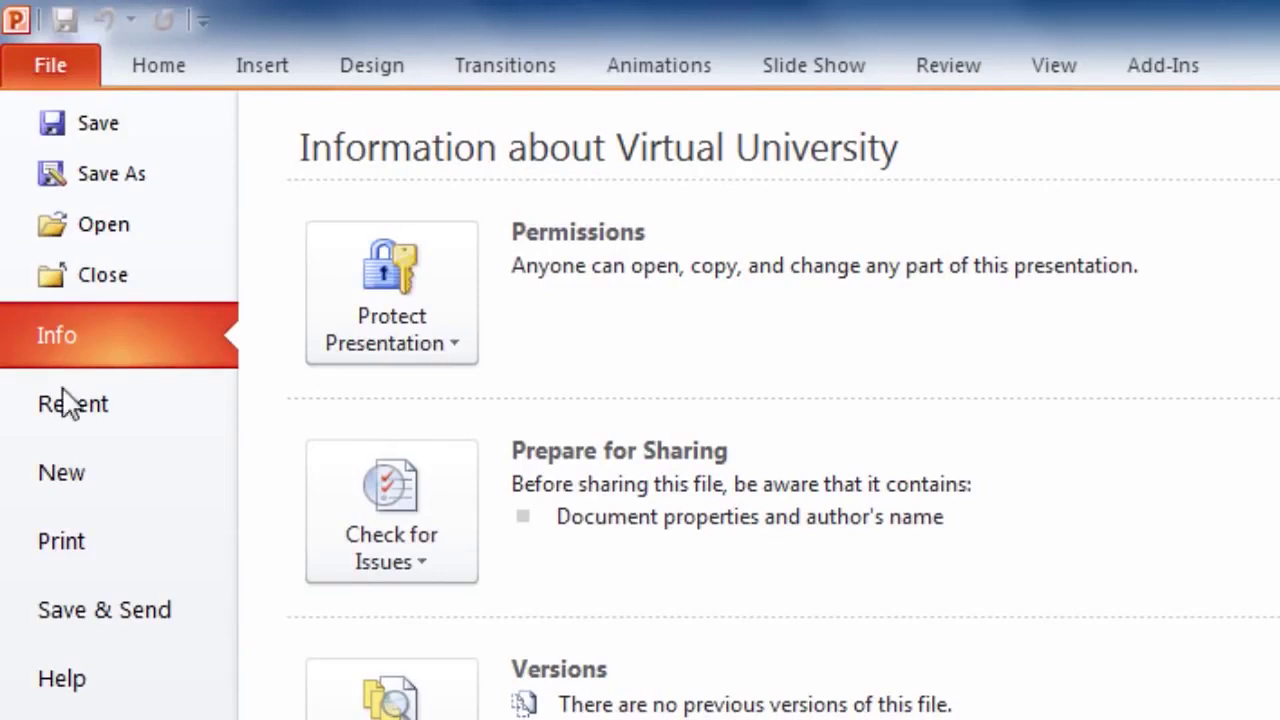
click(86, 485)
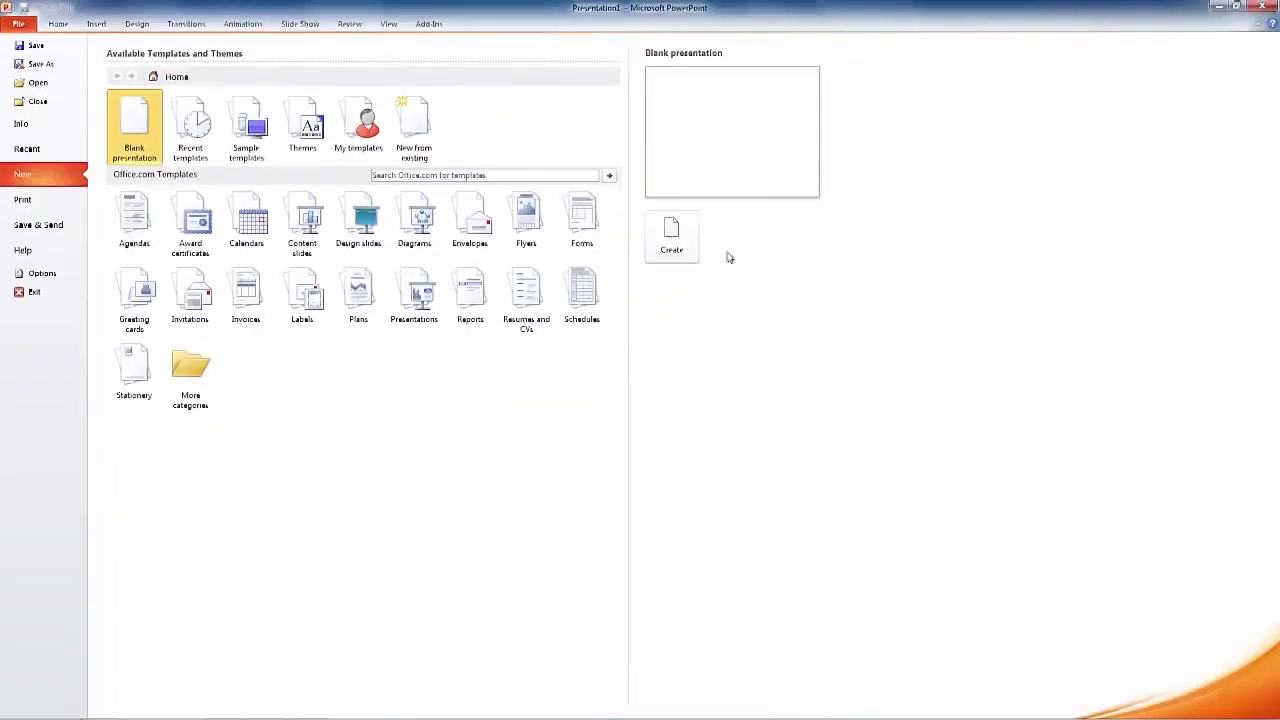
click(668, 236)
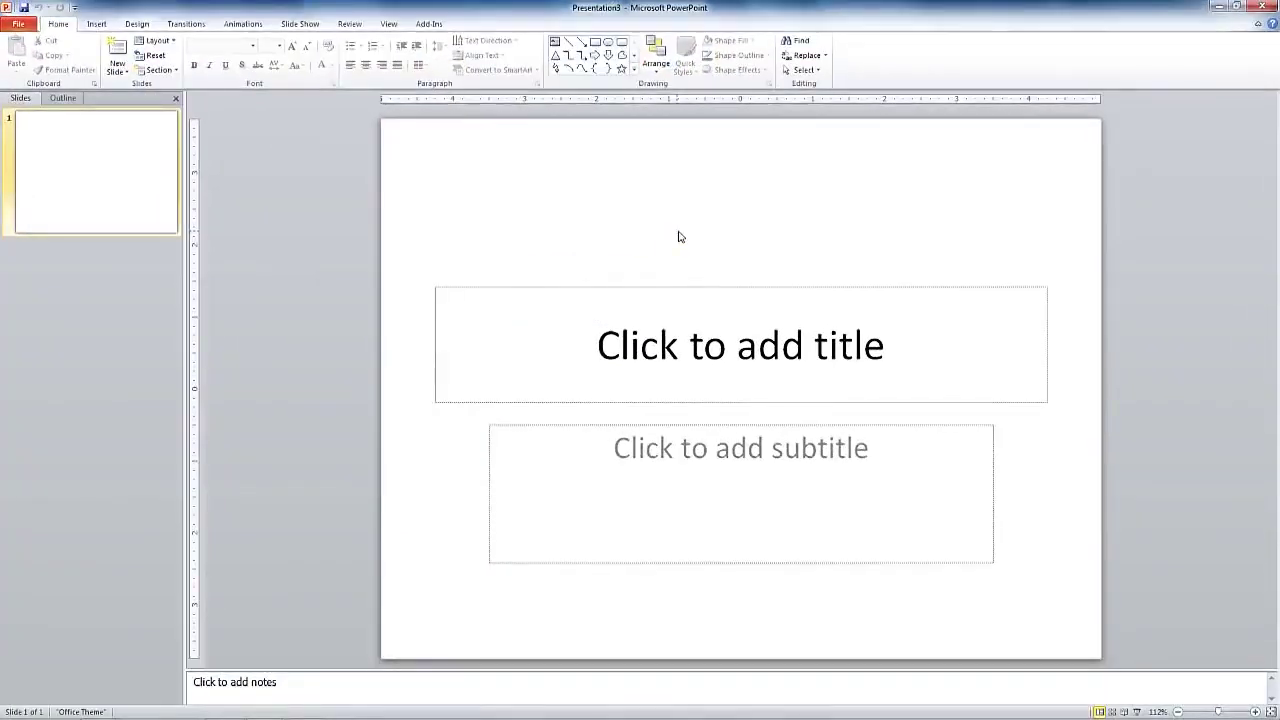
- Enter "Virtual University" as the slide title and select all of its text
click(706, 331)
text(V)
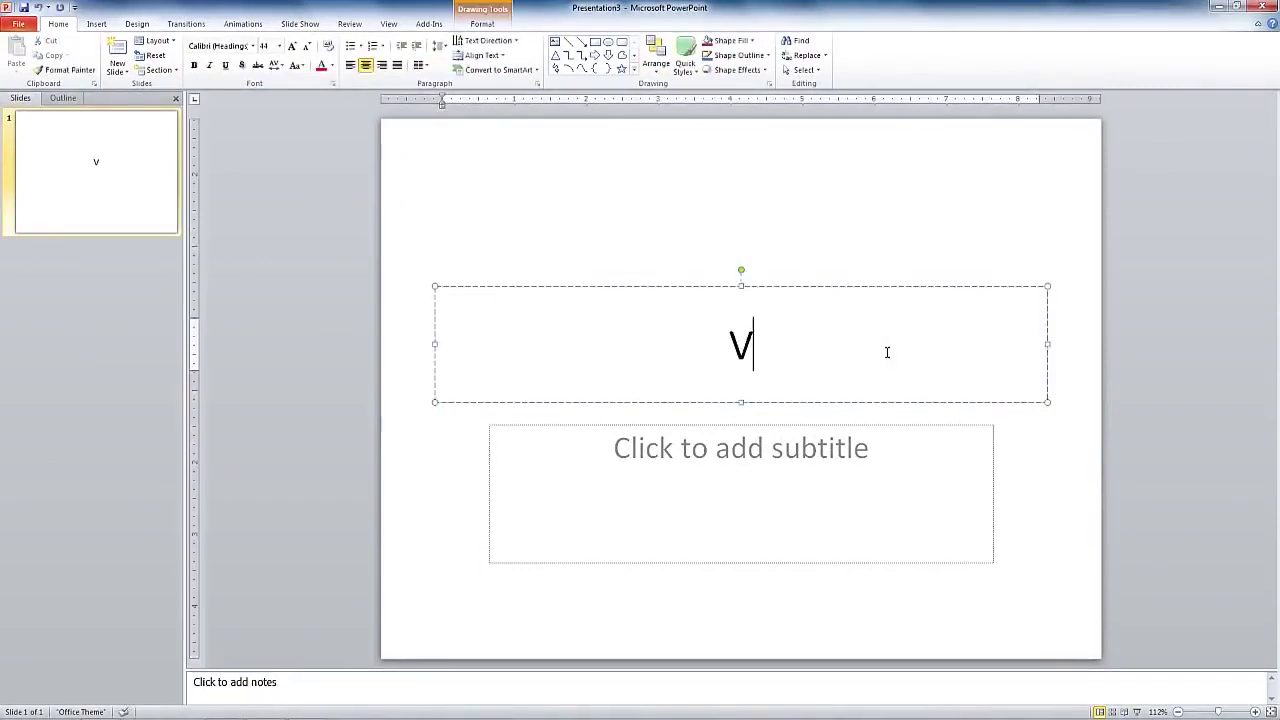
text(irtual U)
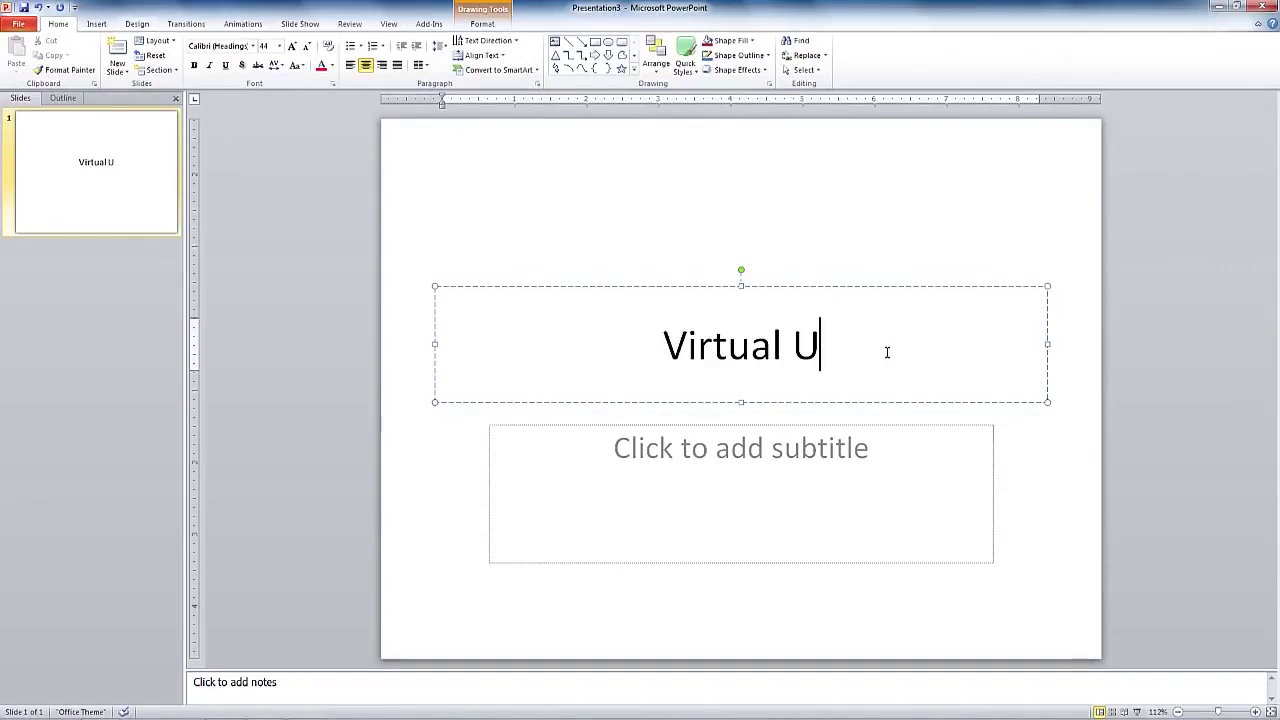
text(niversity)
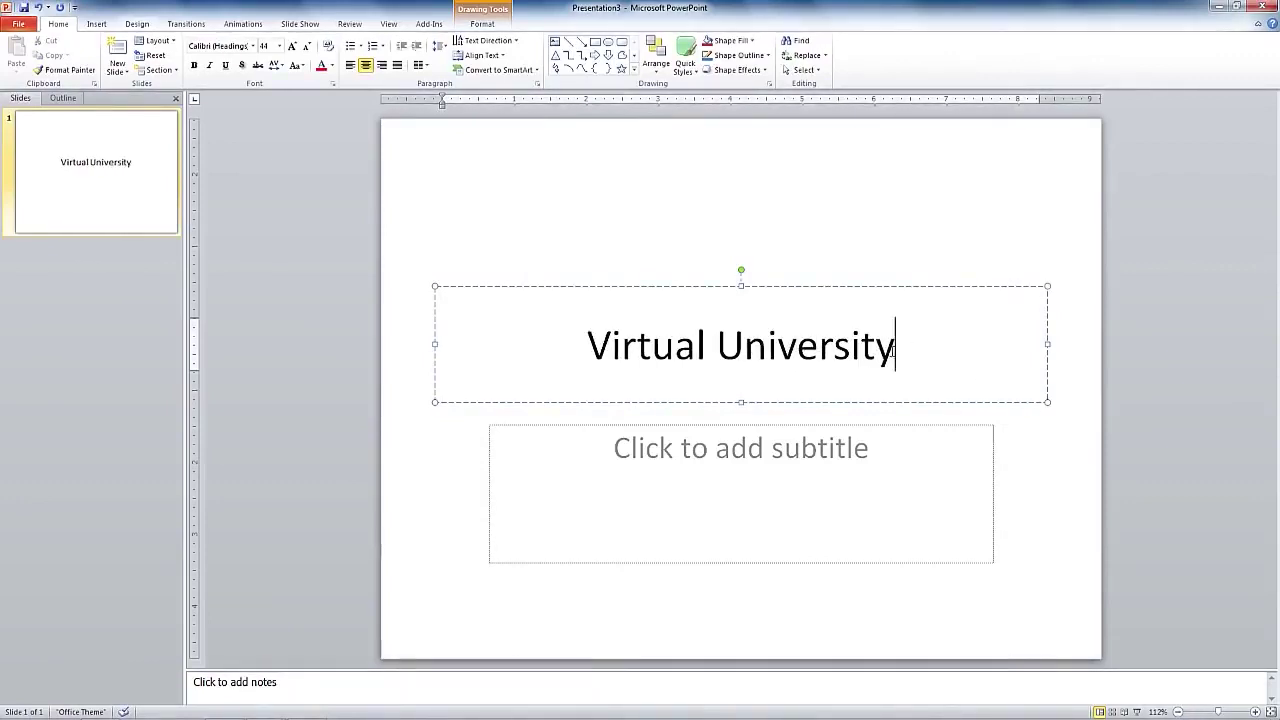
key(ctrl+a)
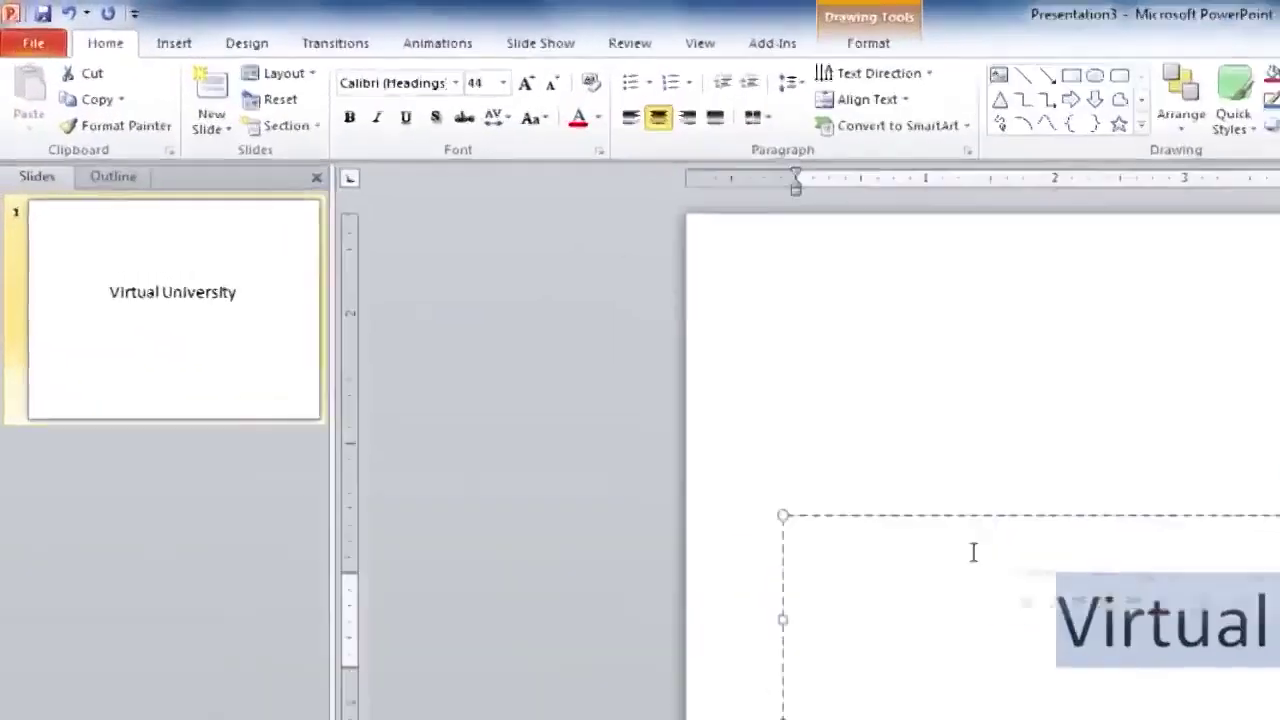